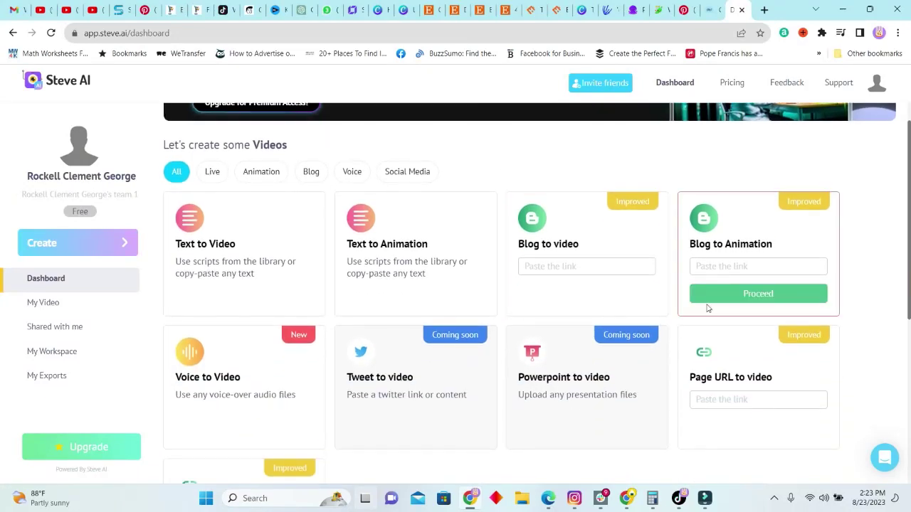
{"action": "scroll", "coordinate": [711, 314], "scroll_direction": "down", "scroll_amount": 2}
- Start a new Text to Animation video from the Steve AI home page
{"action": "scroll", "coordinate": [750, 335], "scroll_direction": "up", "scroll_amount": 2}
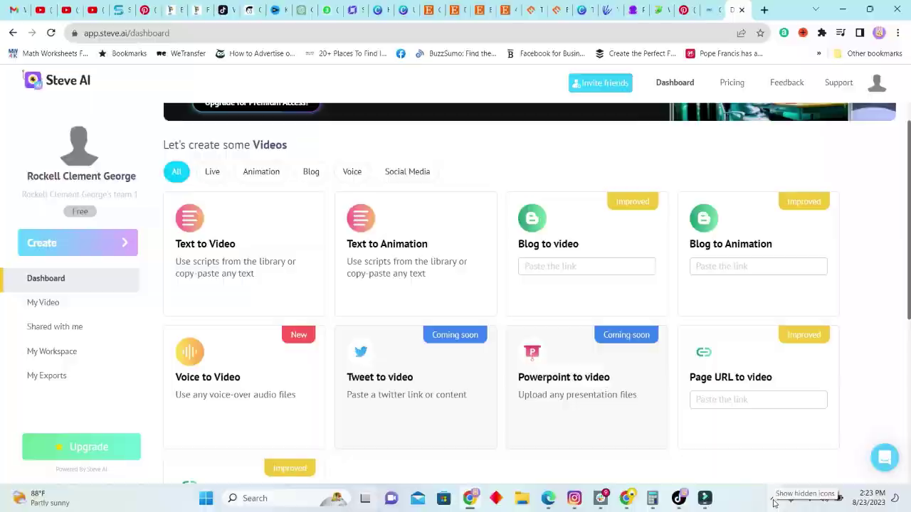
{"action": "scroll", "coordinate": [753, 332], "scroll_direction": "down", "scroll_amount": 2}
{"action": "scroll", "coordinate": [753, 326], "scroll_direction": "up", "scroll_amount": 2}
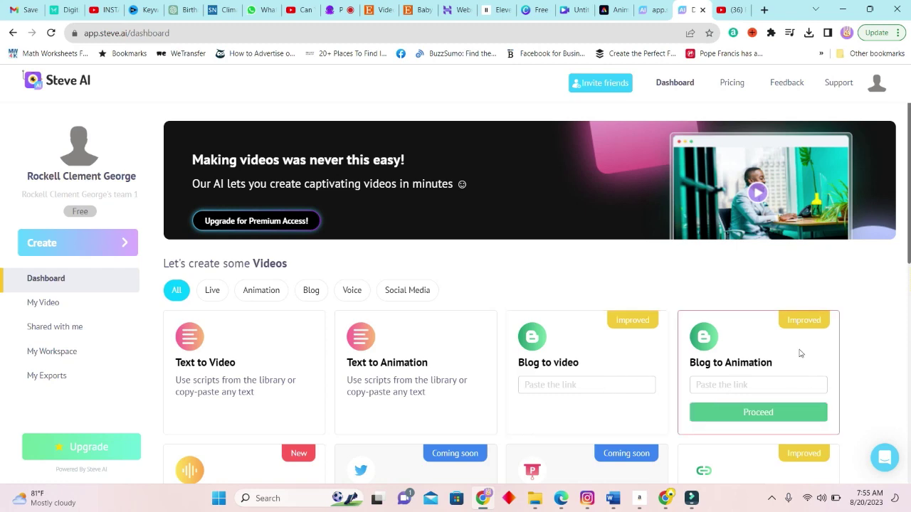
{"action": "scroll", "coordinate": [831, 361], "scroll_direction": "down", "scroll_amount": 2}
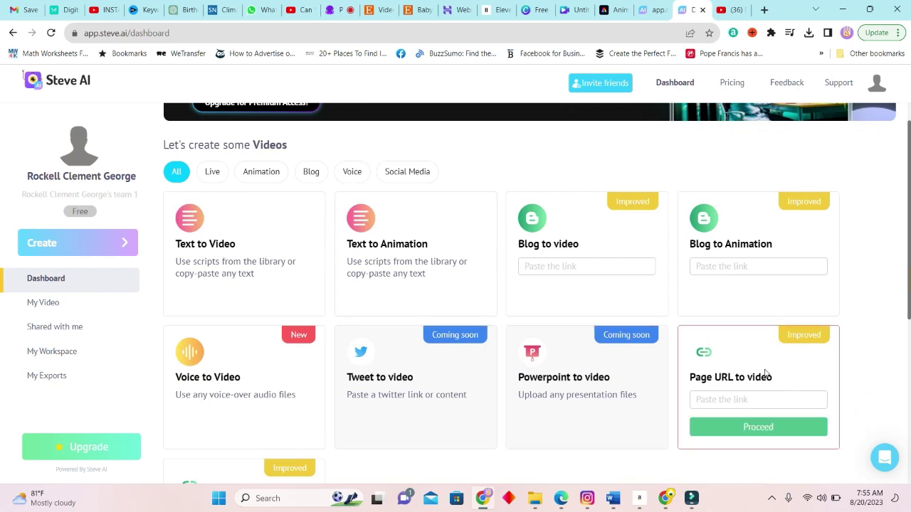
{"action": "scroll", "coordinate": [763, 372], "scroll_direction": "up", "scroll_amount": 2}
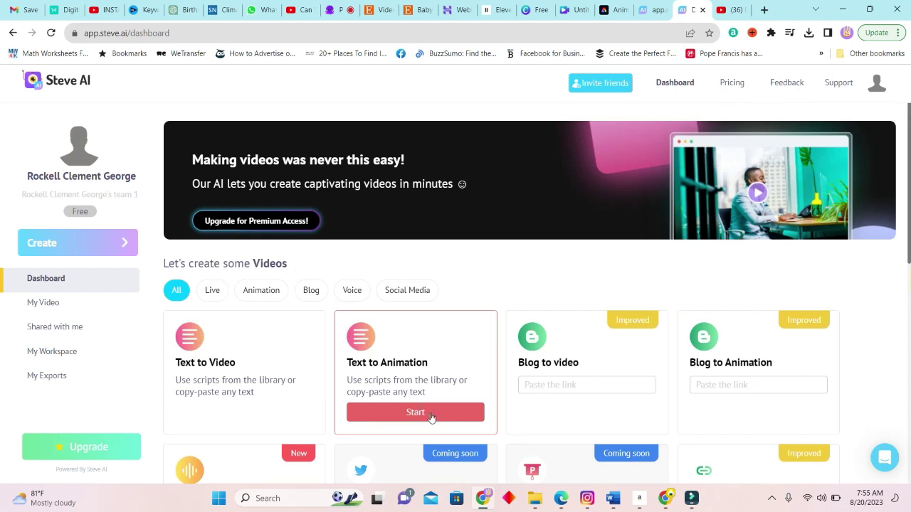
{"action": "left_click", "coordinate": [415, 413]}
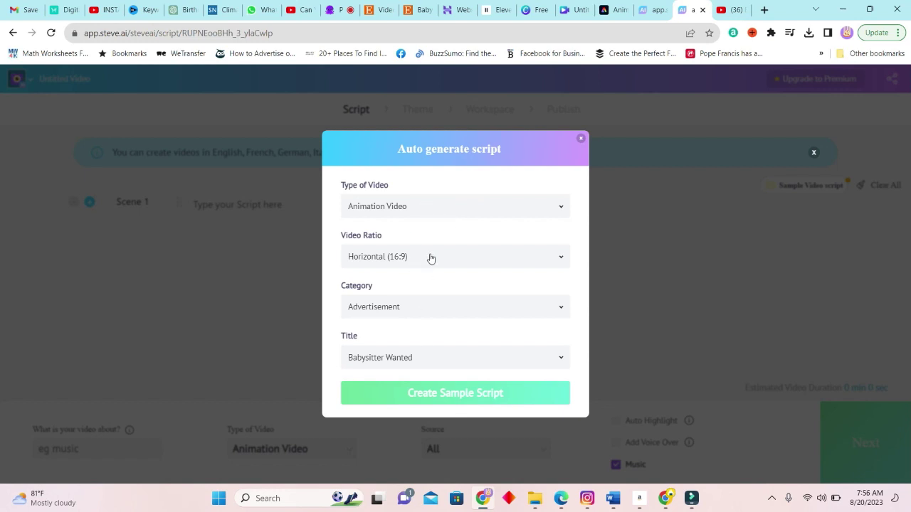
- Choose category Birthday and title Birthday Party Invite, then generate the sample script
{"action": "left_click", "coordinate": [421, 305]}
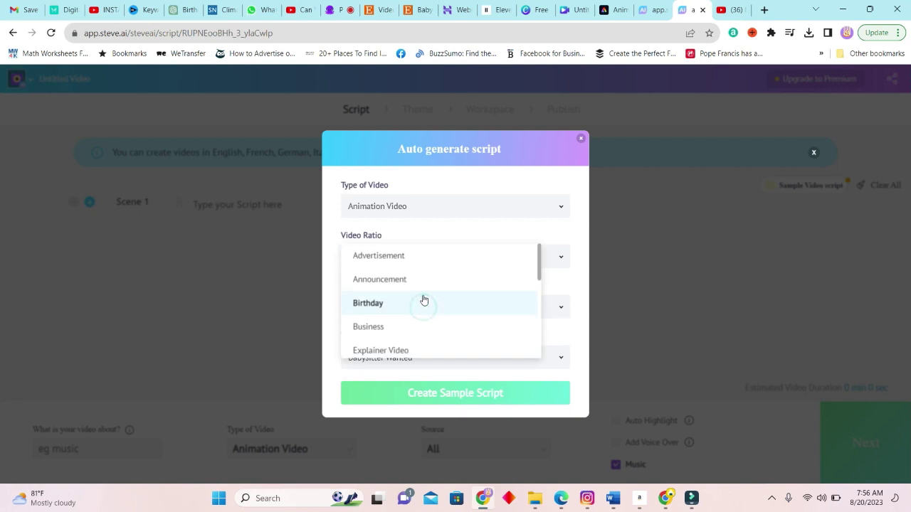
{"action": "scroll", "coordinate": [402, 303], "scroll_direction": "down", "scroll_amount": 2}
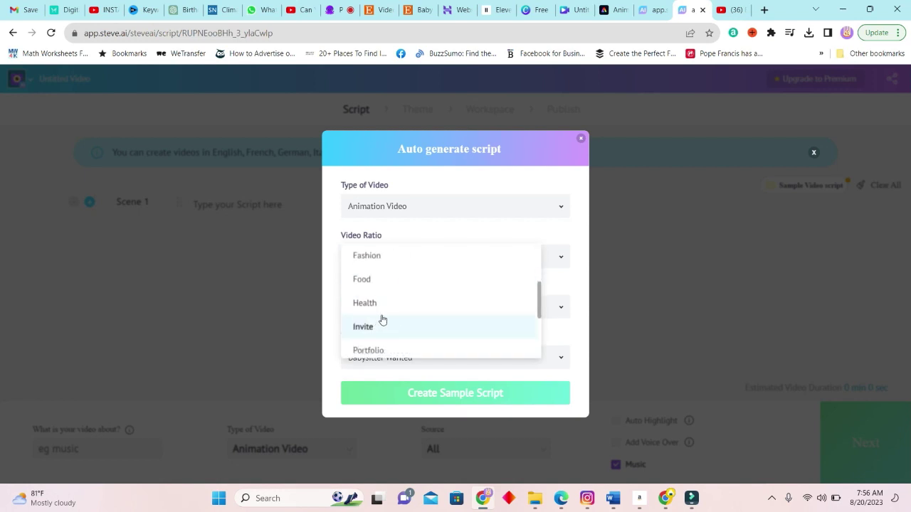
{"action": "scroll", "coordinate": [380, 311], "scroll_direction": "down", "scroll_amount": 2}
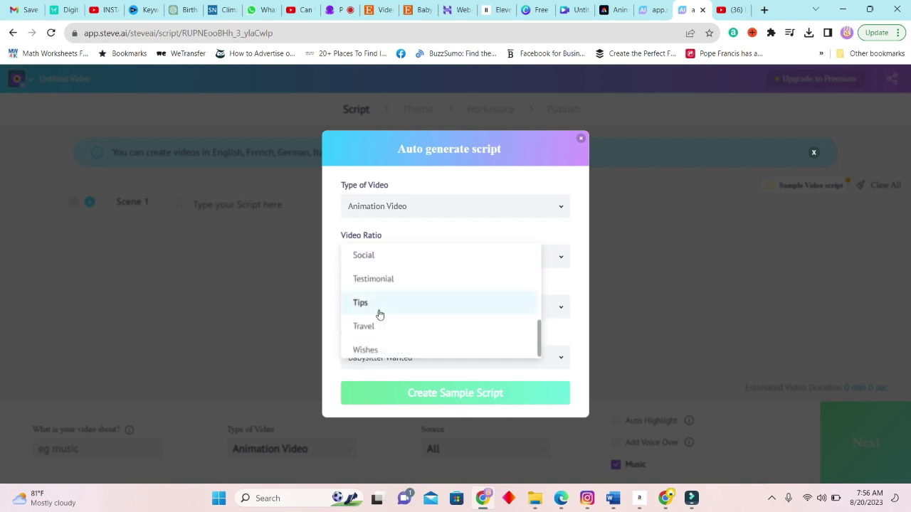
{"action": "scroll", "coordinate": [381, 313], "scroll_direction": "up", "scroll_amount": 3}
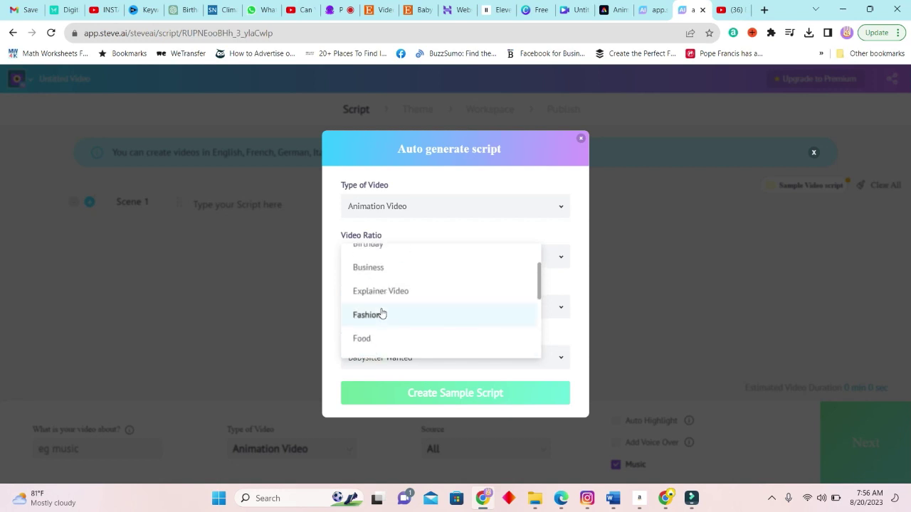
{"action": "scroll", "coordinate": [380, 298], "scroll_direction": "up", "scroll_amount": 2}
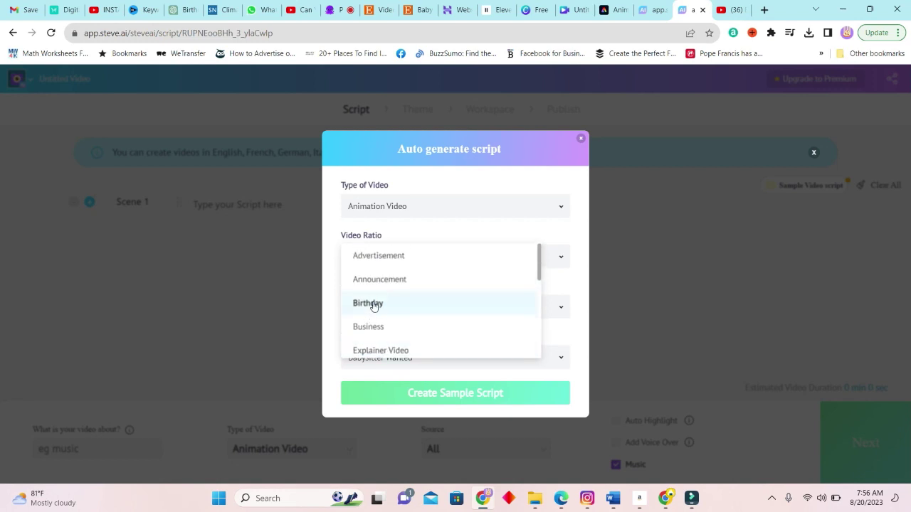
{"action": "left_click", "coordinate": [373, 304]}
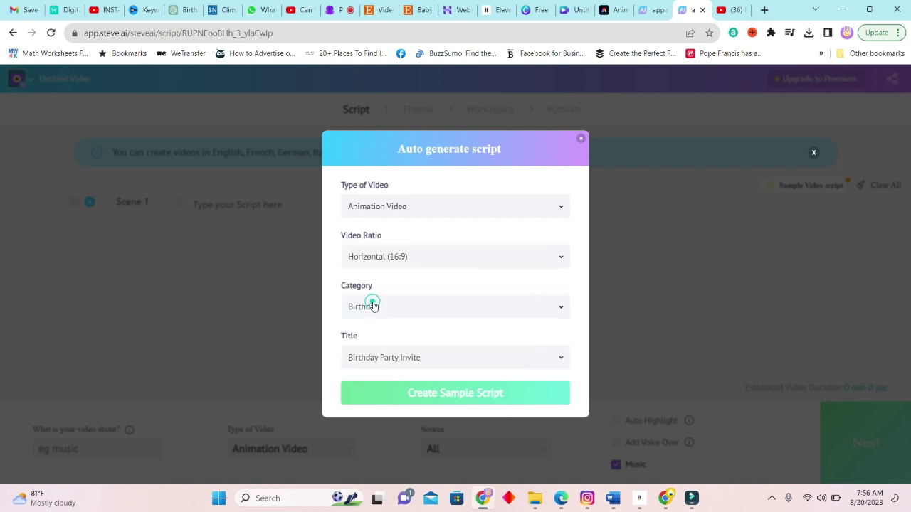
{"action": "left_click", "coordinate": [381, 356]}
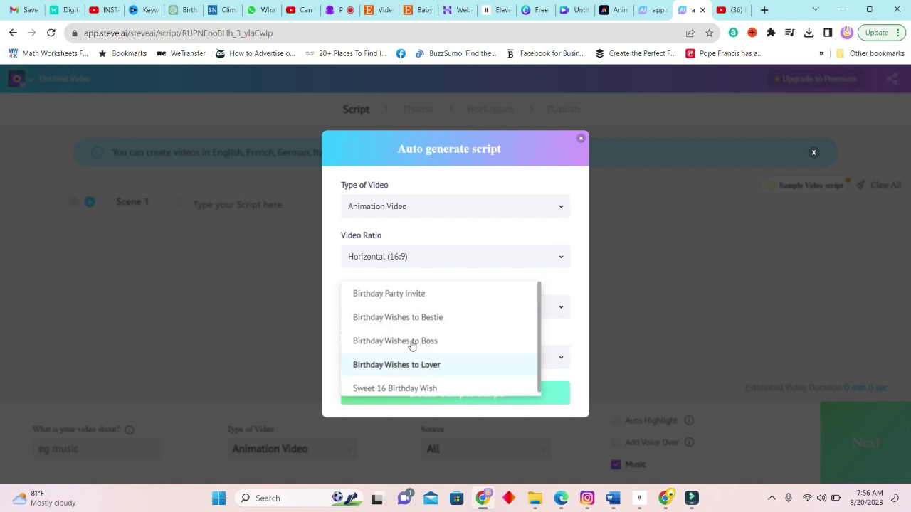
{"action": "left_click", "coordinate": [417, 292]}
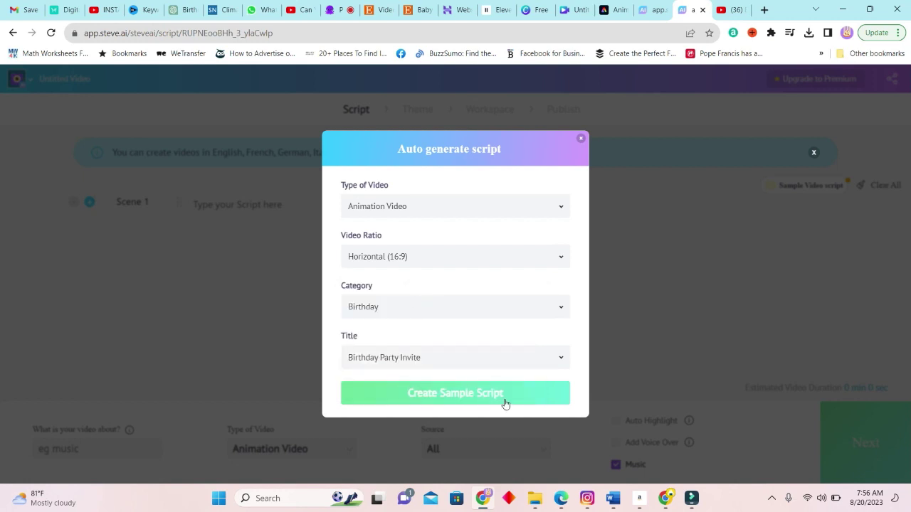
{"action": "left_click", "coordinate": [466, 393]}
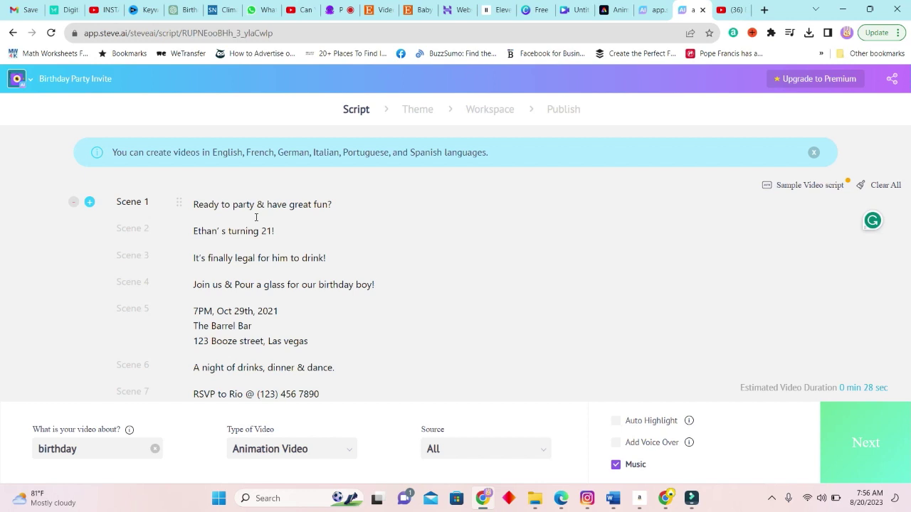
- Clear the sample script and paste the prepared eighth-birthday invitation into Scene 1
{"action": "scroll", "coordinate": [299, 329], "scroll_direction": "down", "scroll_amount": 1}
{"action": "scroll", "coordinate": [242, 326], "scroll_direction": "up", "scroll_amount": 1}
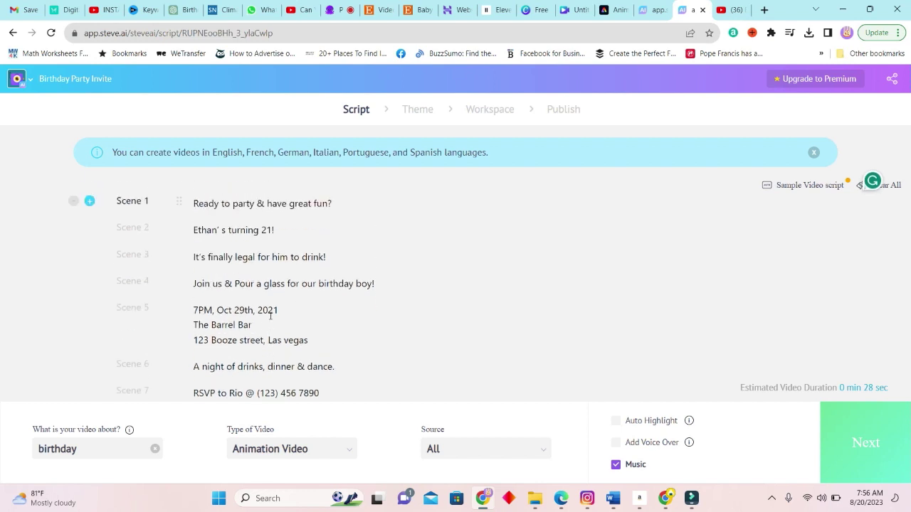
{"action": "left_click", "coordinate": [883, 185]}
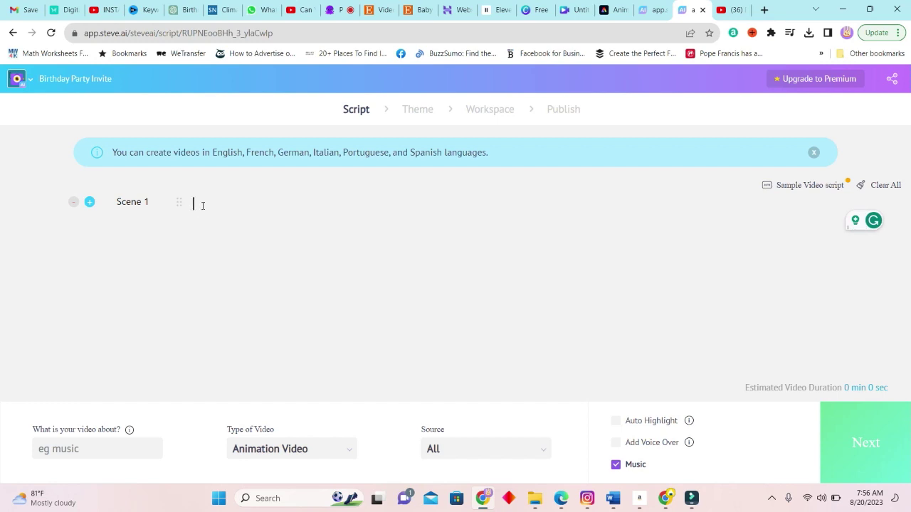
{"action": "key", "text": "ctrl+v"}
- Delete the emoji-only scene and the trailing Warmest wishes scene, leaving eight scenes
{"action": "left_click", "coordinate": [214, 233]}
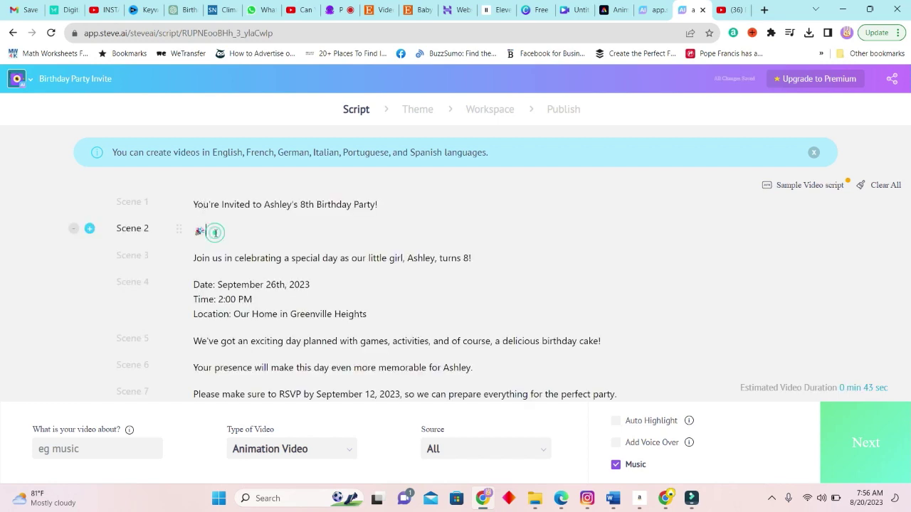
{"action": "left_click", "coordinate": [74, 229]}
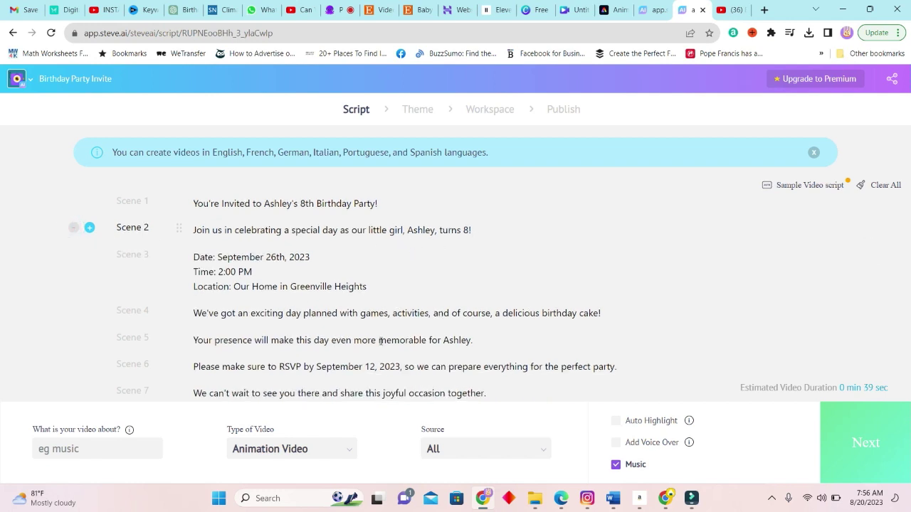
{"action": "scroll", "coordinate": [411, 284], "scroll_direction": "down", "scroll_amount": 3}
{"action": "left_click", "coordinate": [73, 332]}
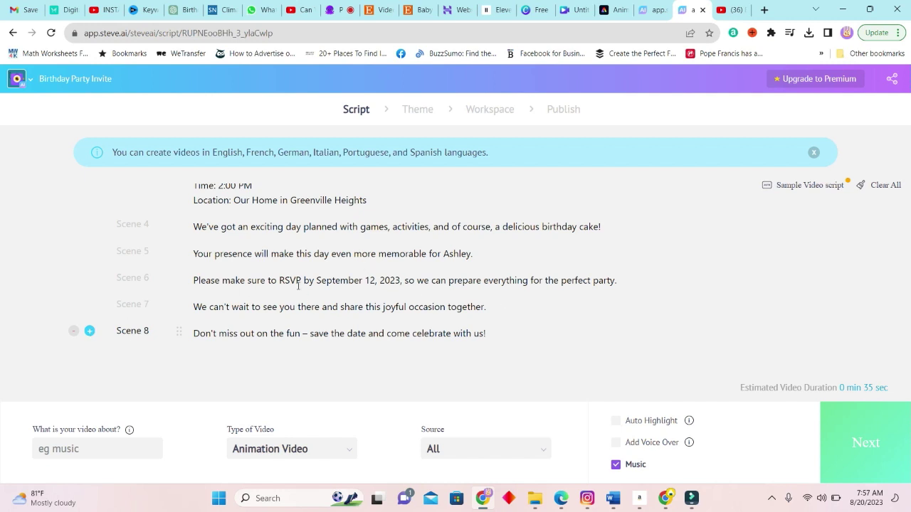
{"action": "scroll", "coordinate": [298, 284], "scroll_direction": "up", "scroll_amount": 3}
{"action": "scroll", "coordinate": [407, 290], "scroll_direction": "down", "scroll_amount": 3}
- Set the video topic to birthday, type to Animation Video and source to All
{"action": "left_click", "coordinate": [153, 449]}
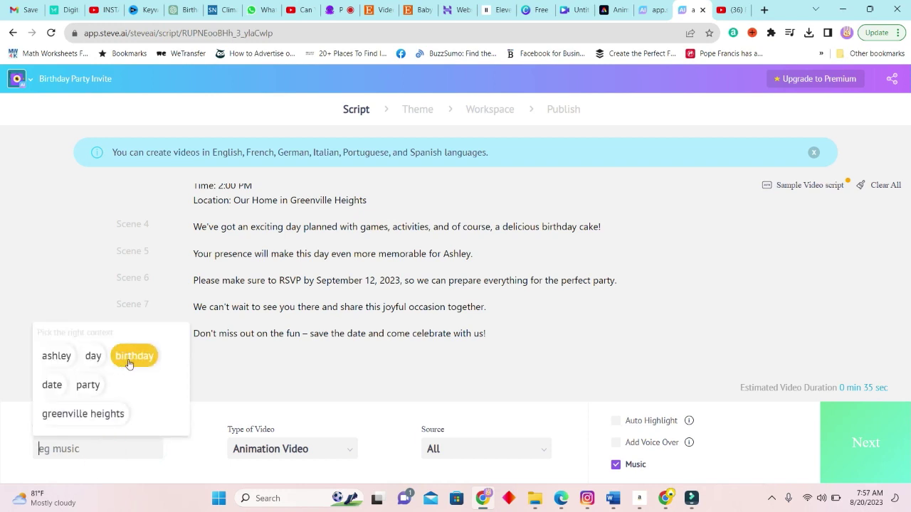
{"action": "left_click", "coordinate": [135, 358]}
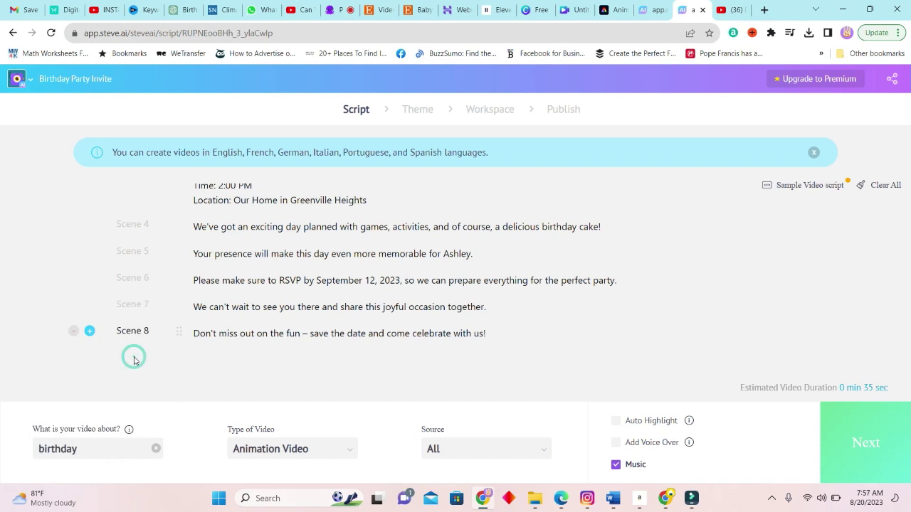
{"action": "left_click", "coordinate": [311, 449]}
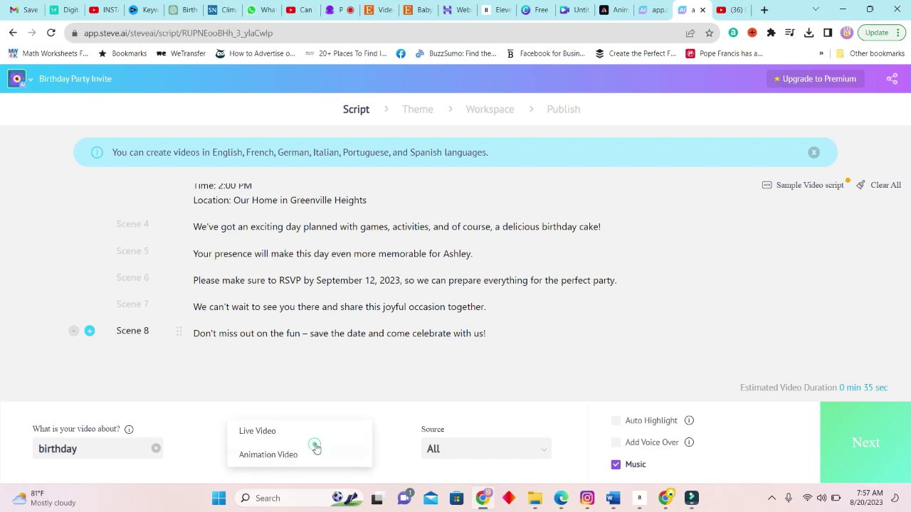
{"action": "left_click", "coordinate": [382, 450]}
{"action": "left_click", "coordinate": [271, 446]}
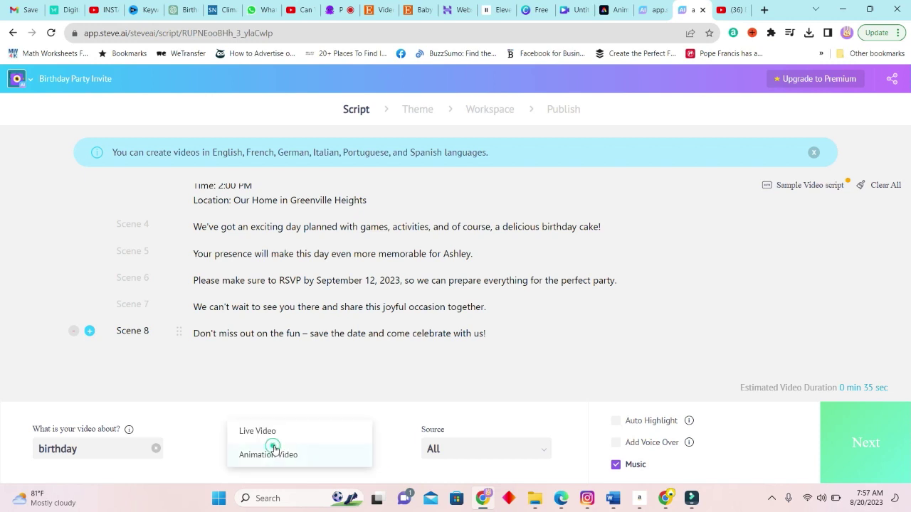
{"action": "left_click", "coordinate": [379, 444]}
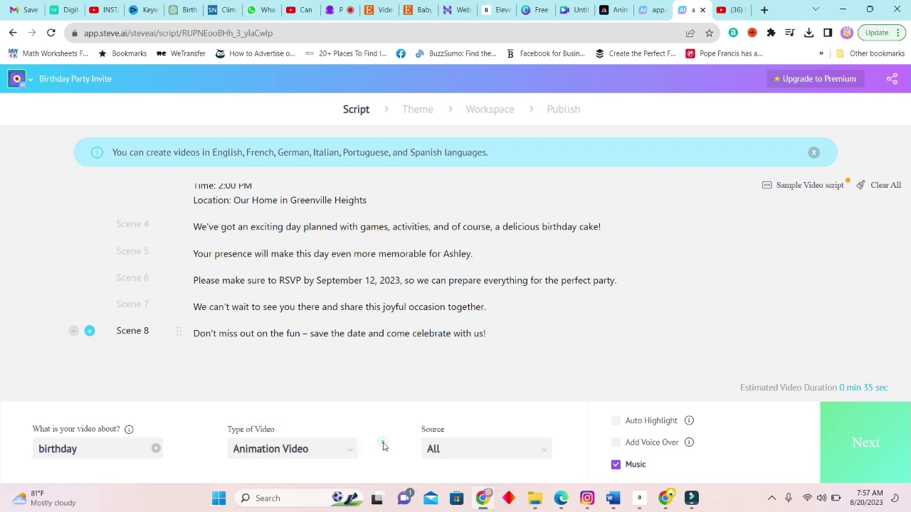
{"action": "left_click", "coordinate": [542, 452]}
{"action": "left_click", "coordinate": [543, 456]}
{"action": "left_click", "coordinate": [507, 448]}
{"action": "left_click", "coordinate": [445, 459]}
- Turn on Auto Highlight and enable Add Voice Over to show the language choices
{"action": "left_click", "coordinate": [616, 423]}
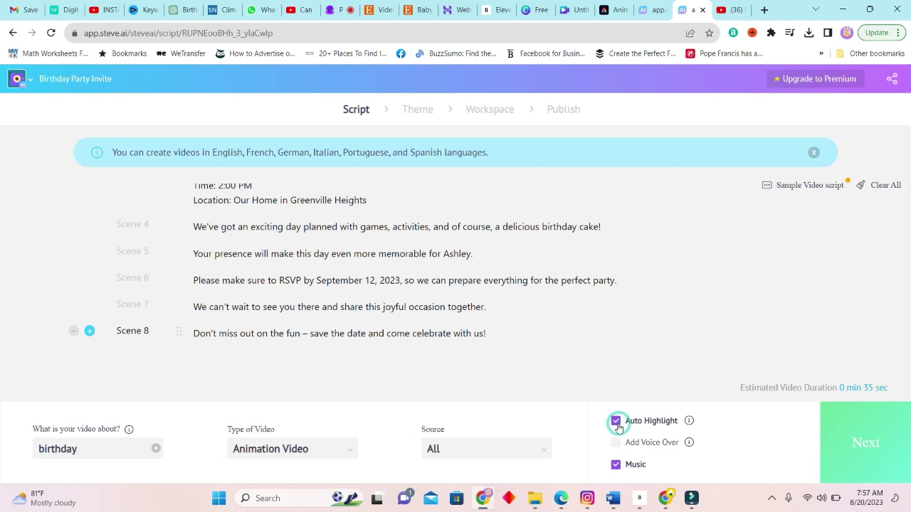
{"action": "left_click", "coordinate": [616, 424]}
{"action": "mouse_move", "coordinate": [689, 425]}
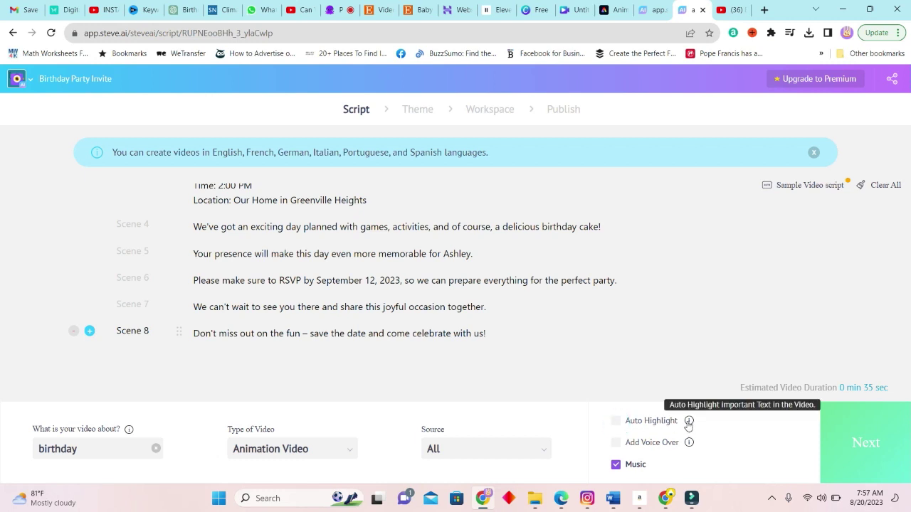
{"action": "left_click", "coordinate": [615, 421]}
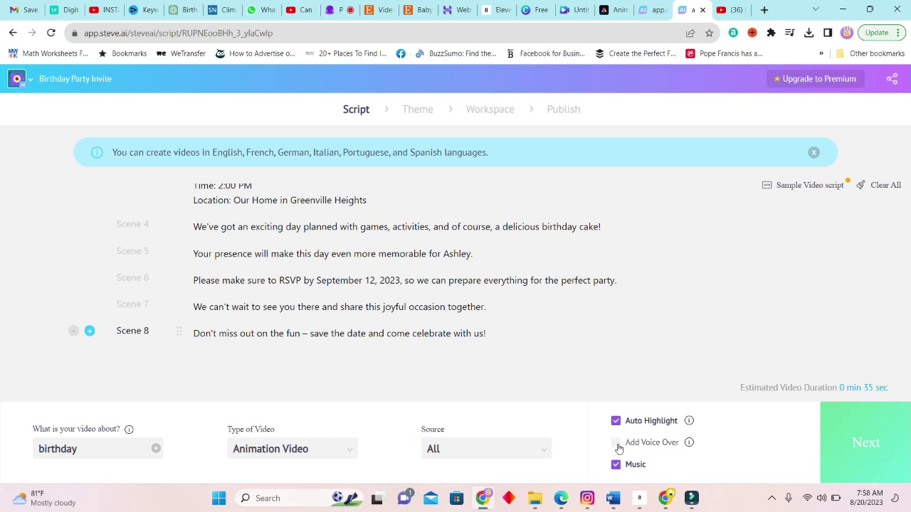
{"action": "left_click", "coordinate": [616, 443]}
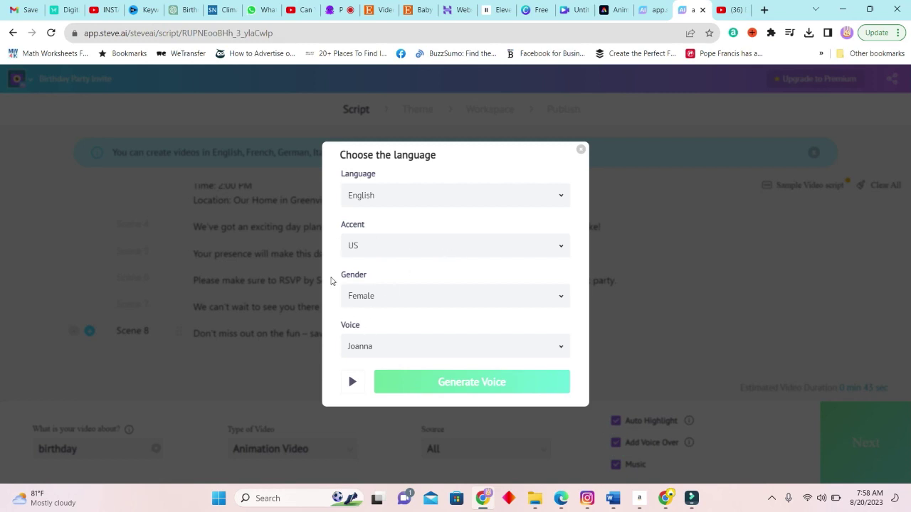
- Keep English as the narration language and choose the Ivy (child) voice
{"action": "left_click", "coordinate": [392, 197]}
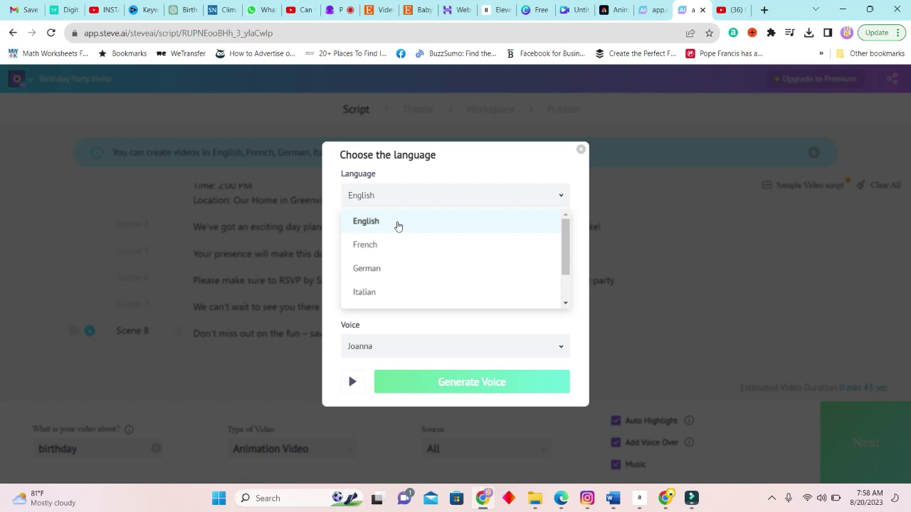
{"action": "left_click", "coordinate": [398, 224]}
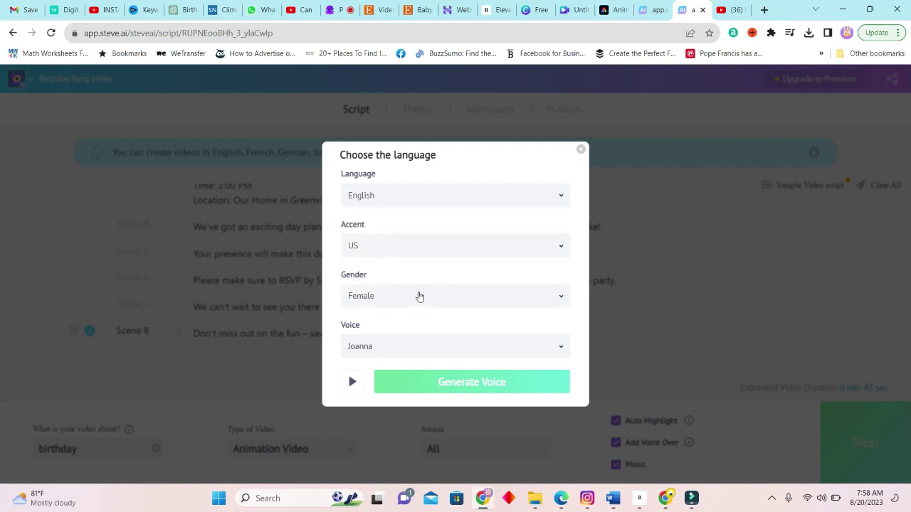
{"action": "left_click", "coordinate": [372, 341]}
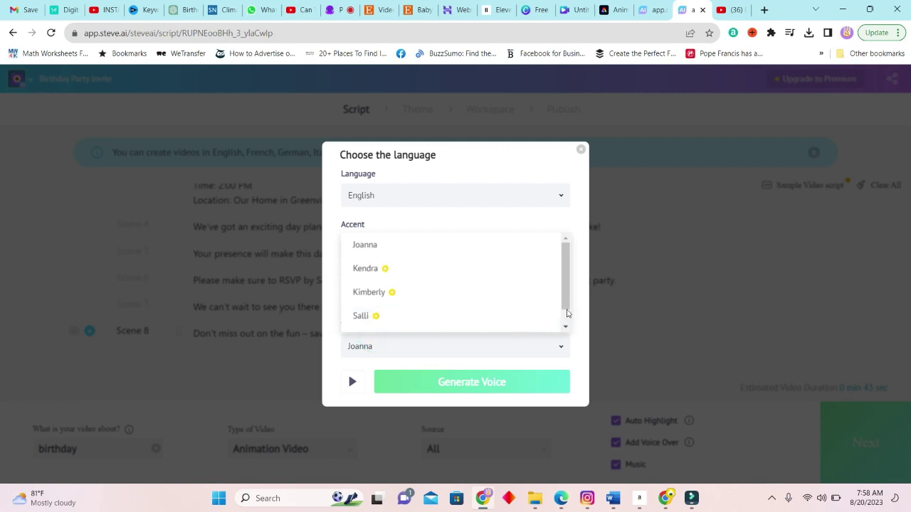
{"action": "left_click_drag", "start_coordinate": [566, 302], "coordinate": [570, 318]}
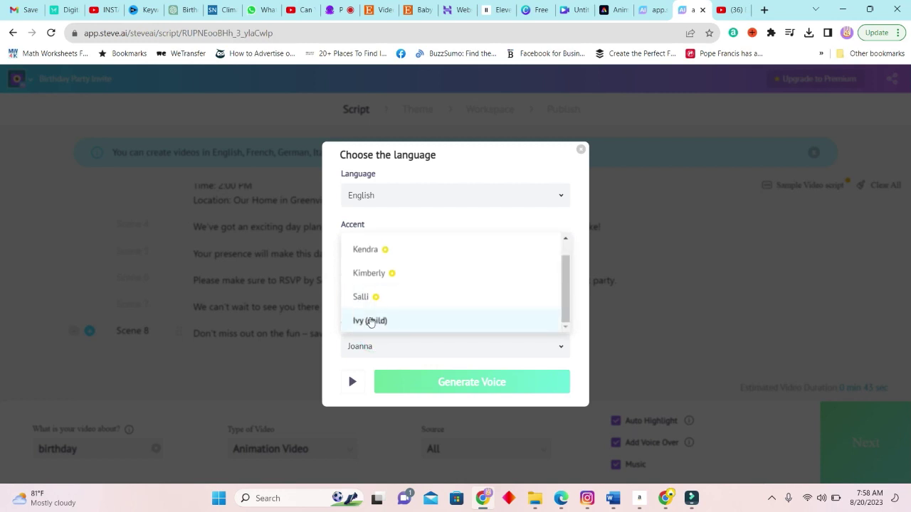
{"action": "left_click", "coordinate": [370, 321]}
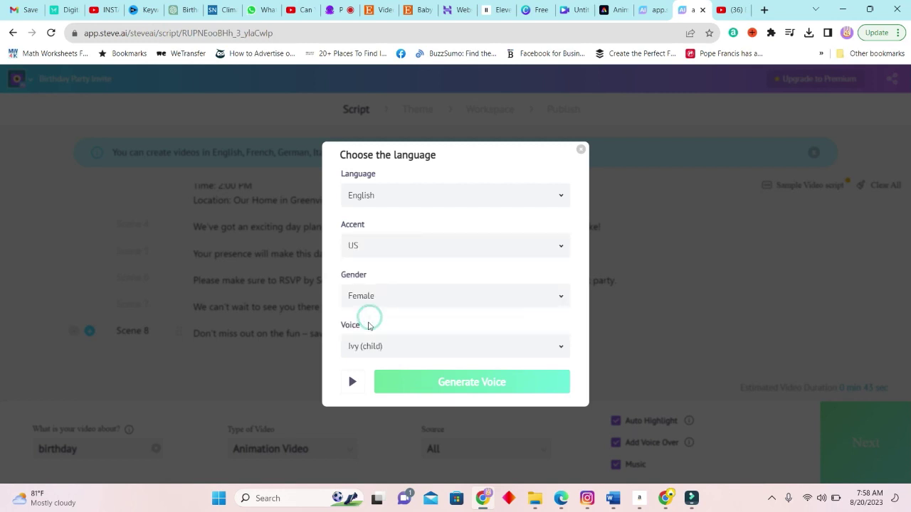
- Preview and generate the Ivy (child) voice-over, then continue to the Theme step
{"action": "left_click", "coordinate": [555, 351]}
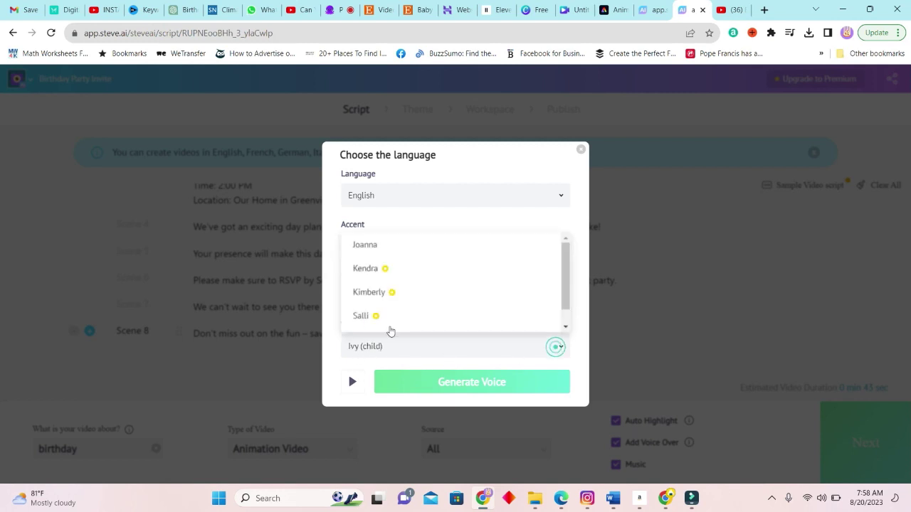
{"action": "scroll", "coordinate": [417, 324], "scroll_direction": "down", "scroll_amount": 1}
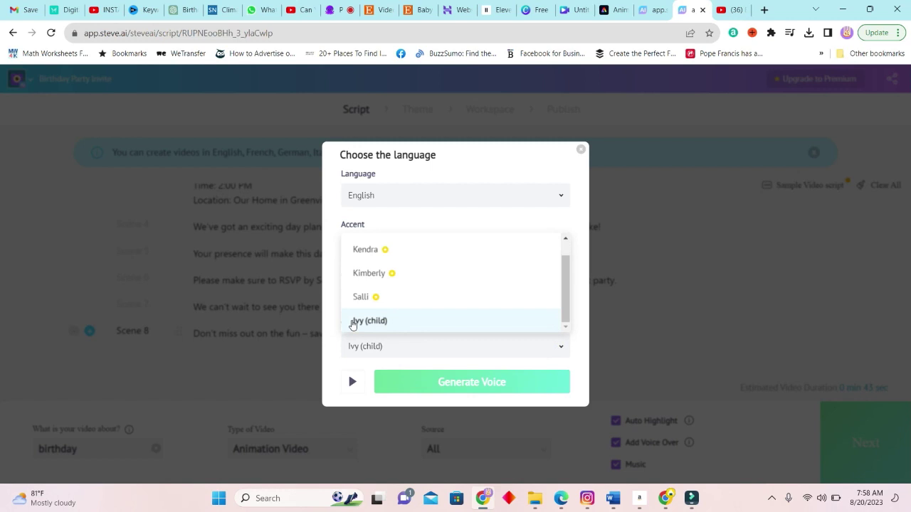
{"action": "left_click", "coordinate": [352, 321]}
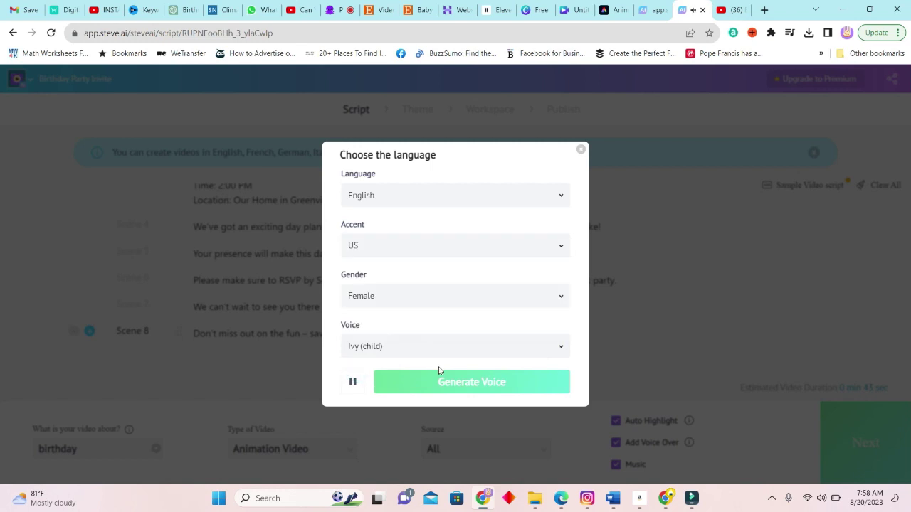
{"action": "left_click", "coordinate": [476, 385]}
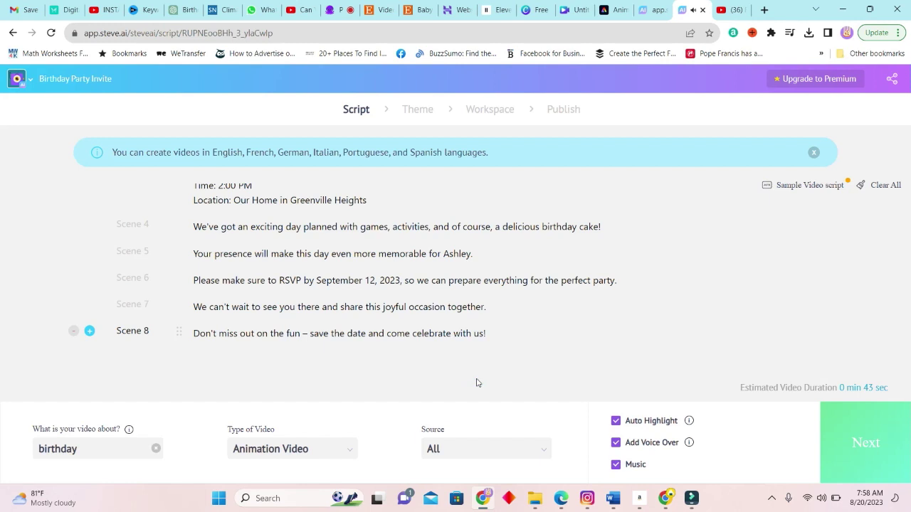
{"action": "left_click", "coordinate": [874, 443]}
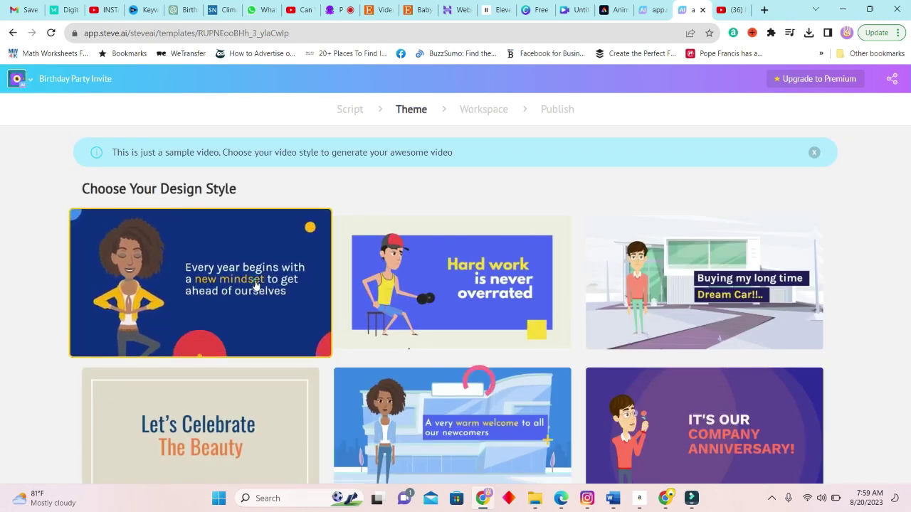
- Apply the first design-style card so the invitation loads in the Workspace
{"action": "left_click", "coordinate": [252, 294]}
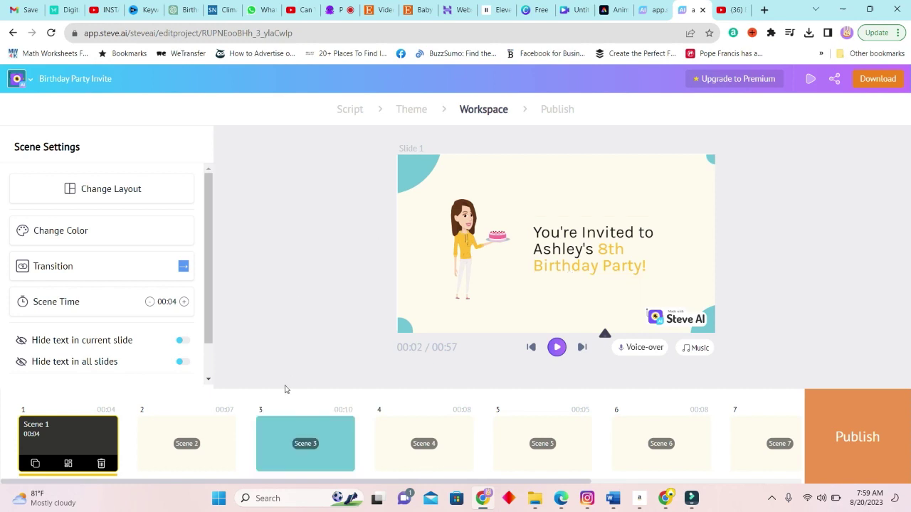
{"action": "left_click", "coordinate": [113, 190]}
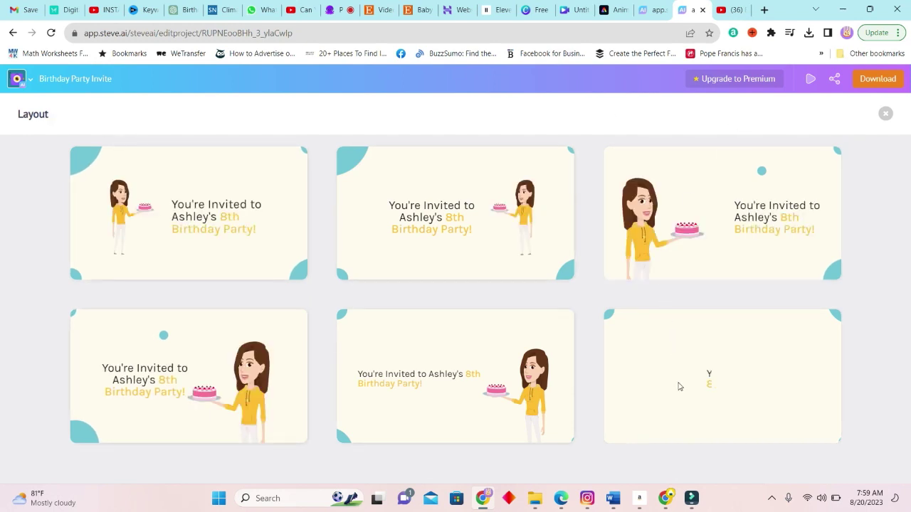
{"action": "left_click", "coordinate": [886, 115]}
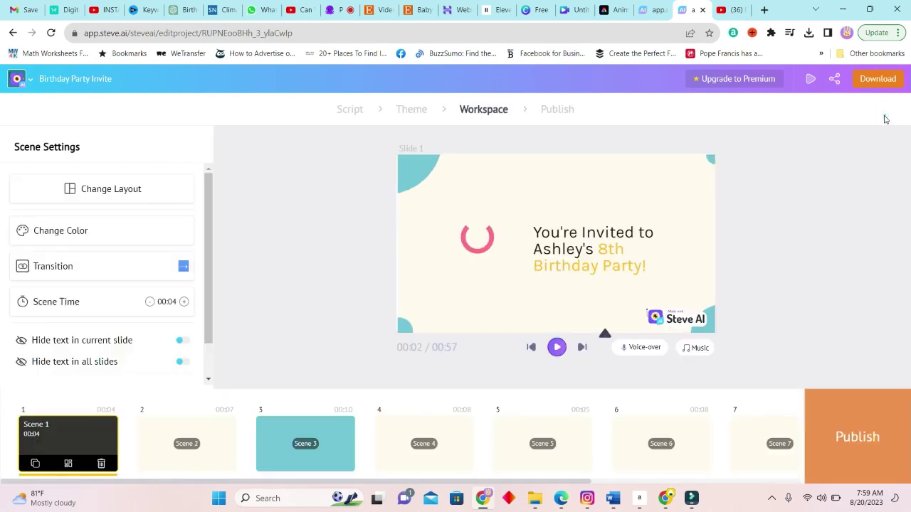
{"action": "left_click", "coordinate": [84, 232]}
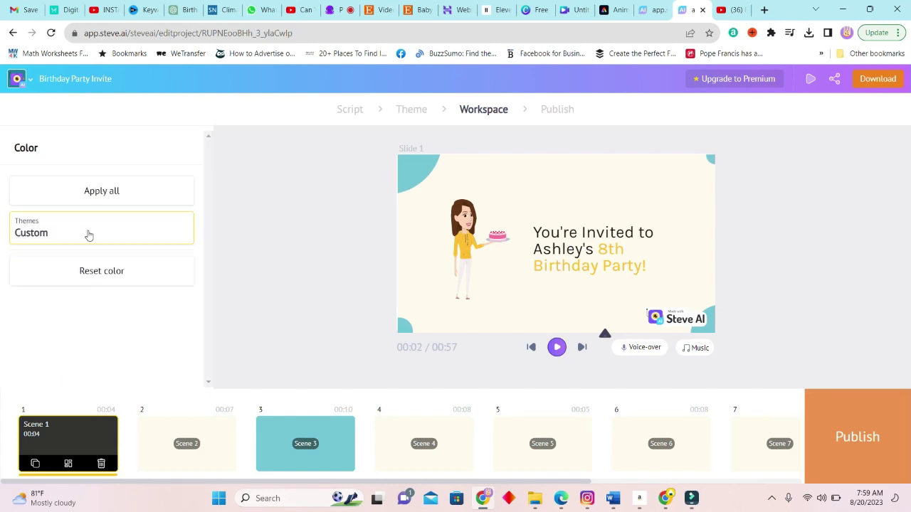
{"action": "left_click", "coordinate": [185, 225]}
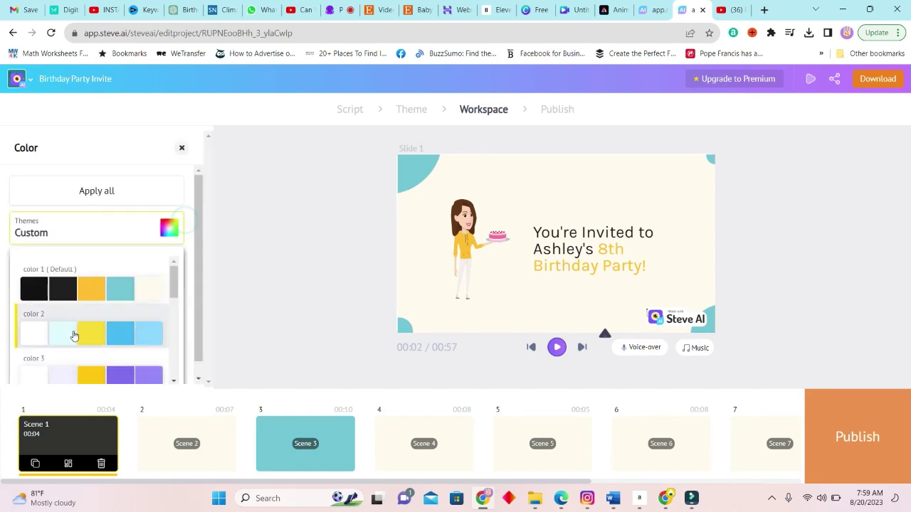
{"action": "scroll", "coordinate": [78, 327], "scroll_direction": "down", "scroll_amount": 5}
{"action": "scroll", "coordinate": [119, 337], "scroll_direction": "up", "scroll_amount": 2}
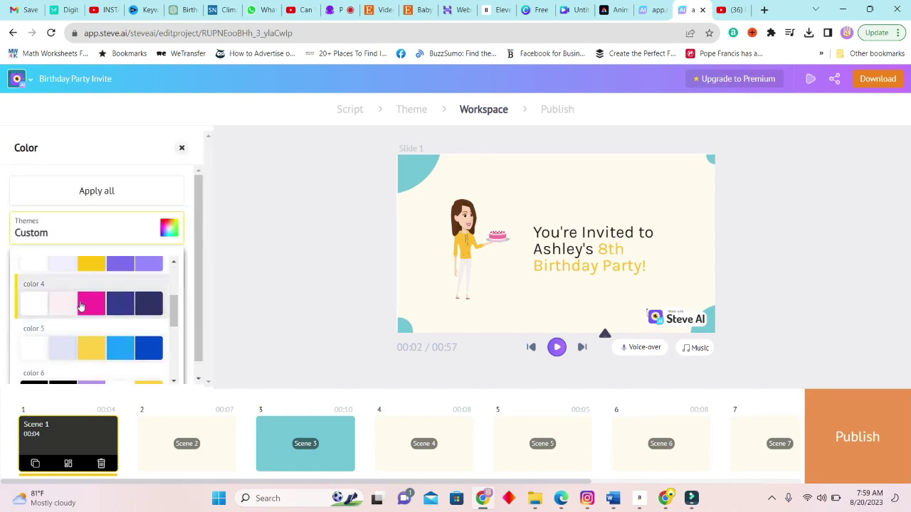
{"action": "left_click", "coordinate": [94, 307]}
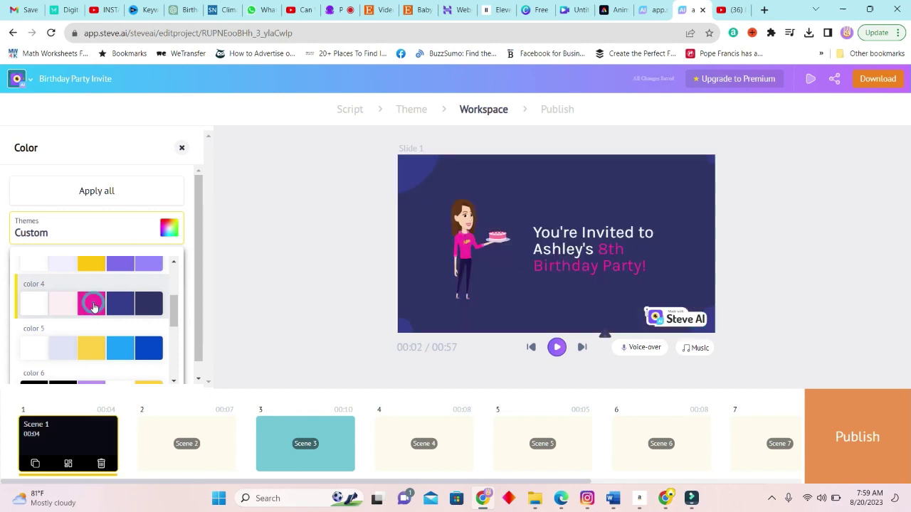
{"action": "left_click", "coordinate": [88, 348]}
{"action": "left_click", "coordinate": [87, 264]}
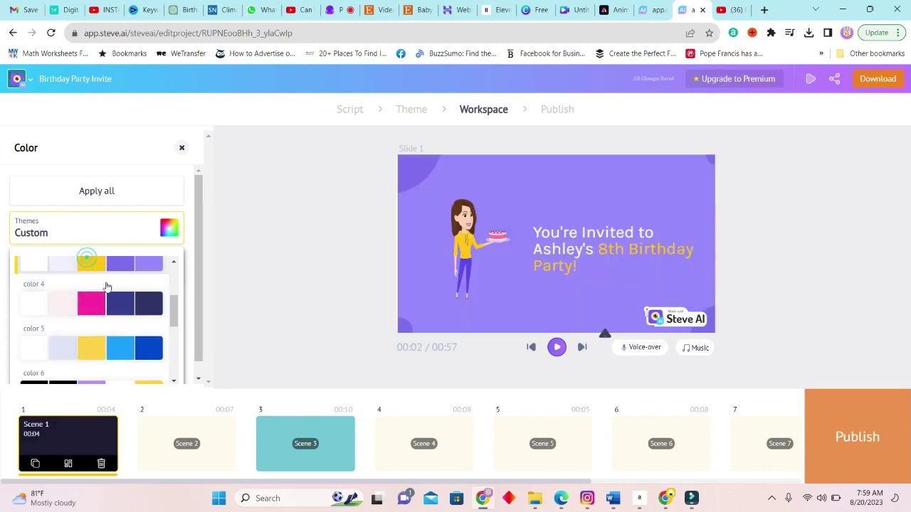
{"action": "scroll", "coordinate": [107, 286], "scroll_direction": "up", "scroll_amount": 2}
{"action": "left_click", "coordinate": [81, 287]}
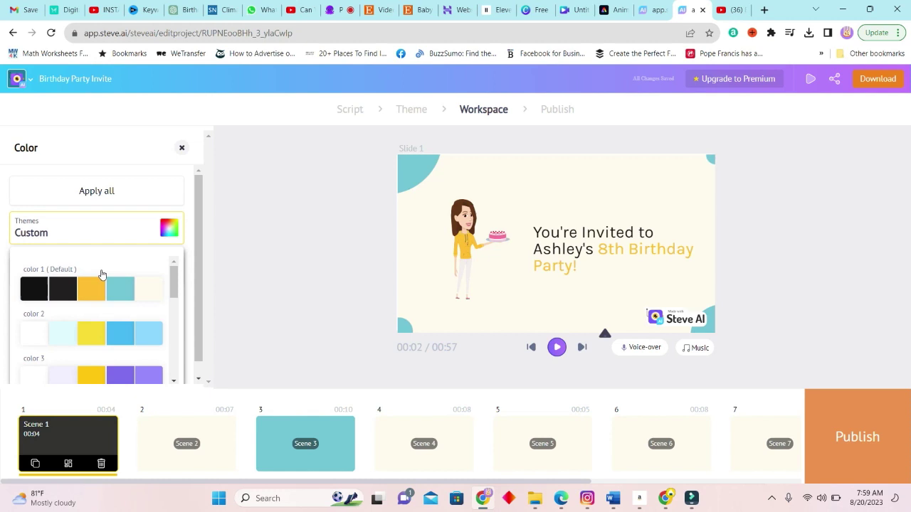
{"action": "scroll", "coordinate": [134, 342], "scroll_direction": "down", "scroll_amount": 5}
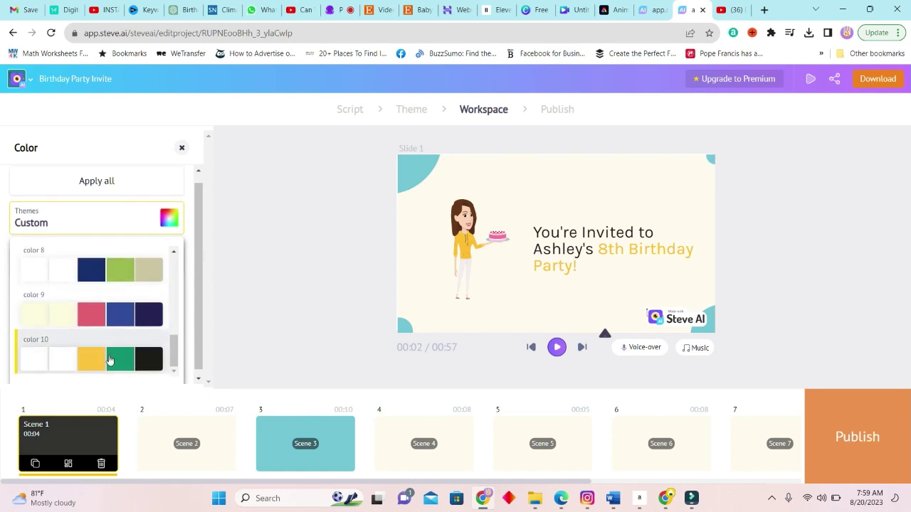
- Close the colour settings and keep Scene 1's transition at Right after browsing the options
{"action": "left_click", "coordinate": [182, 148]}
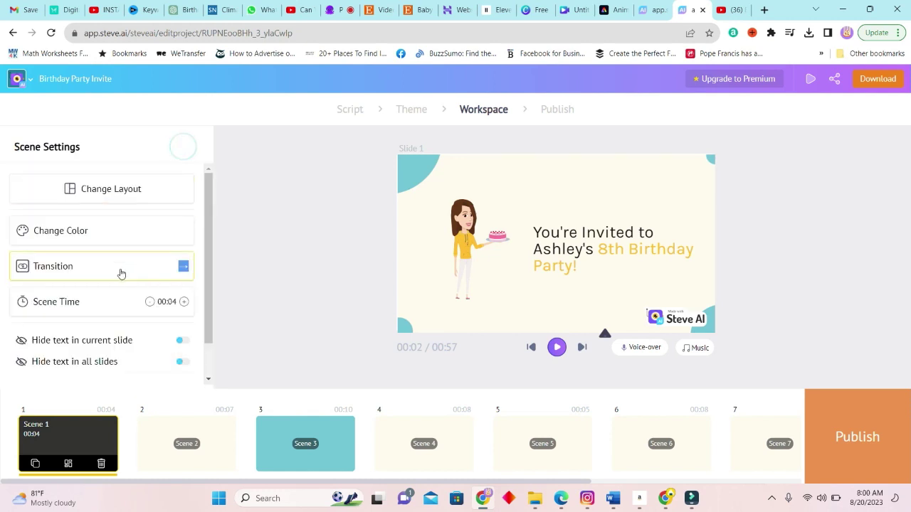
{"action": "left_click", "coordinate": [66, 266]}
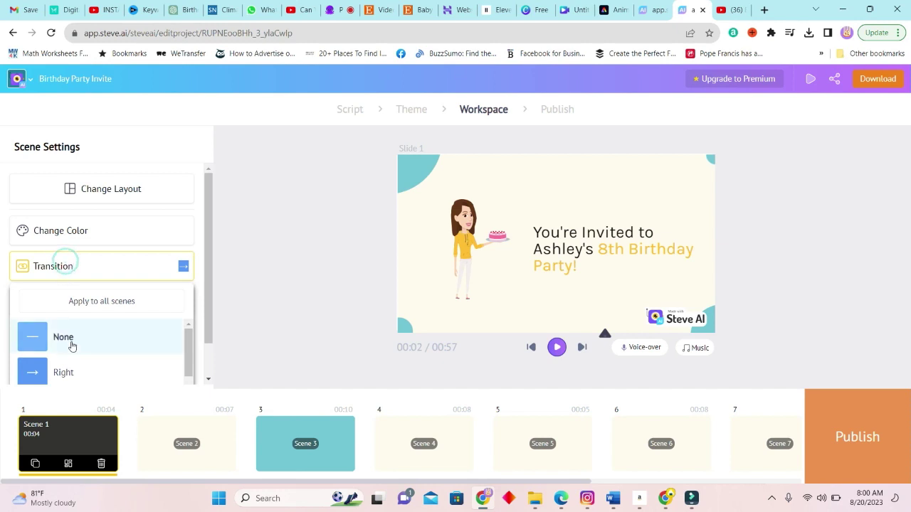
{"action": "scroll", "coordinate": [43, 355], "scroll_direction": "down", "scroll_amount": 2}
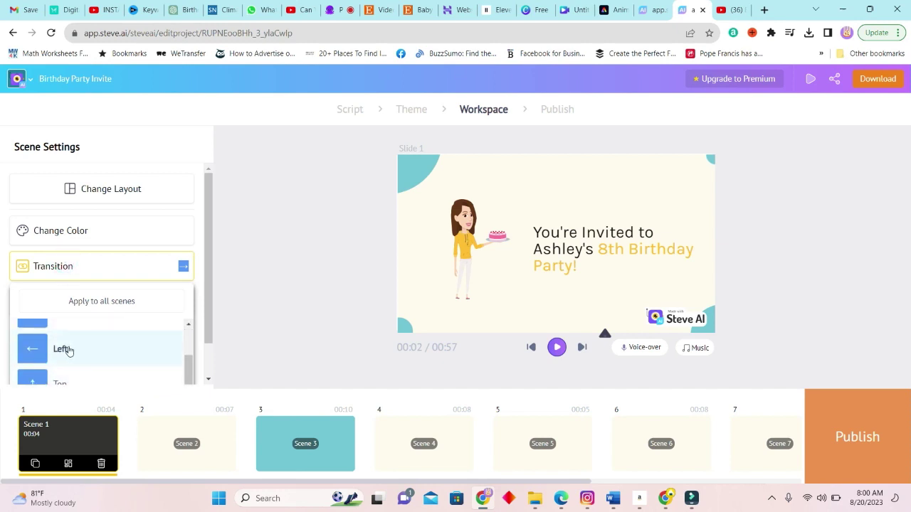
{"action": "scroll", "coordinate": [61, 358], "scroll_direction": "down", "scroll_amount": 1}
{"action": "scroll", "coordinate": [102, 345], "scroll_direction": "down", "scroll_amount": 1}
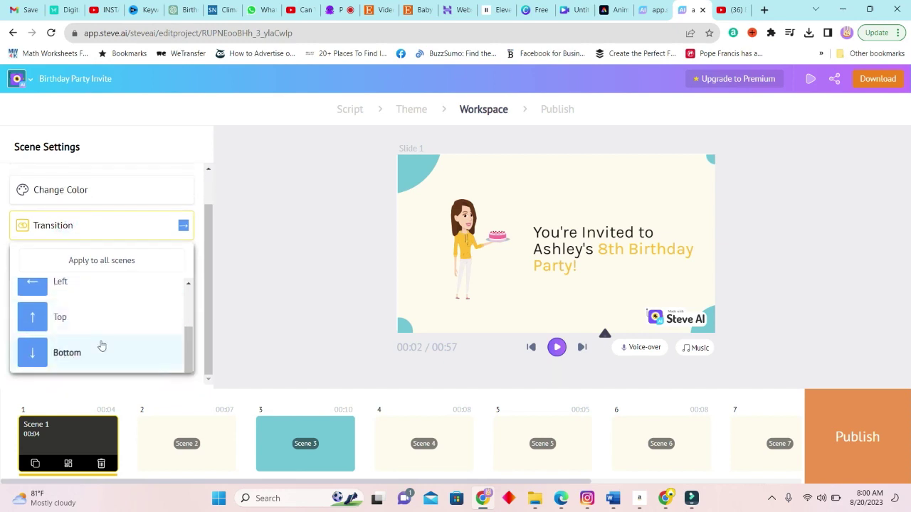
{"action": "scroll", "coordinate": [42, 328], "scroll_direction": "up", "scroll_amount": 3}
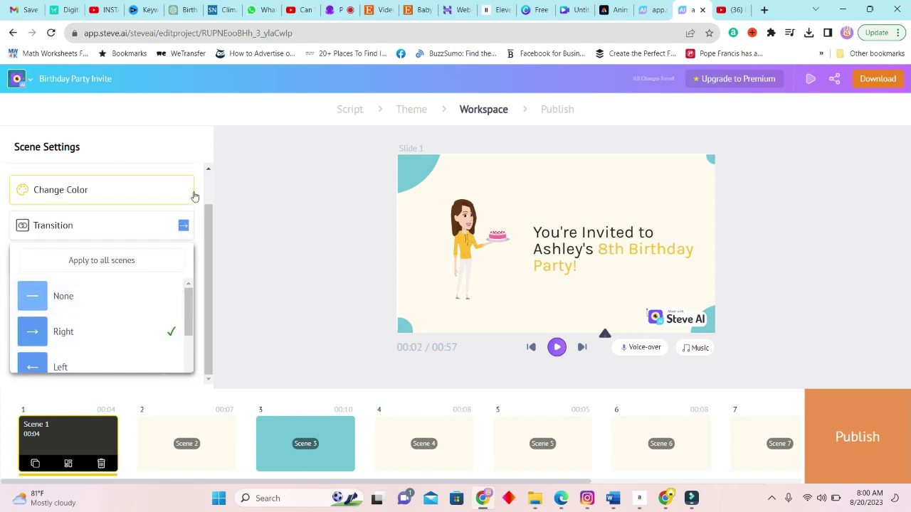
{"action": "left_click", "coordinate": [198, 191]}
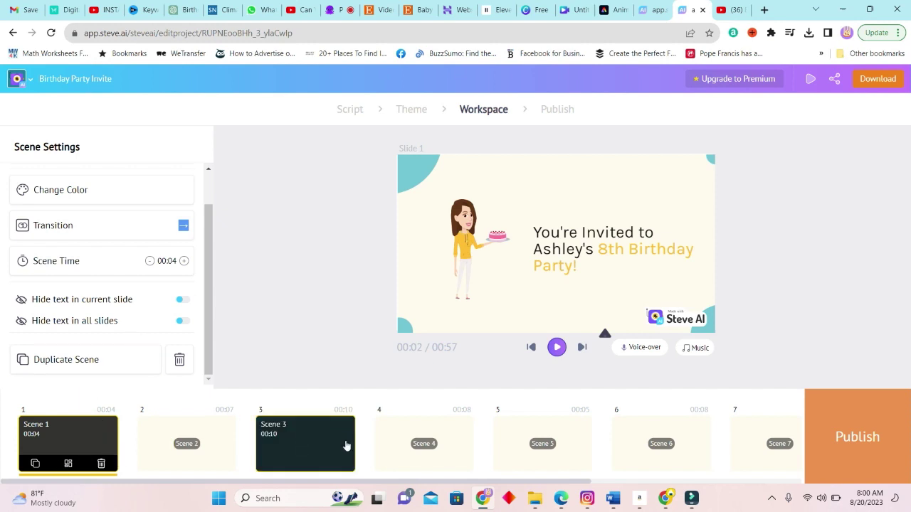
- Select Scene 4 and check its Ivy (child) voice-over settings
{"action": "left_click", "coordinate": [450, 435]}
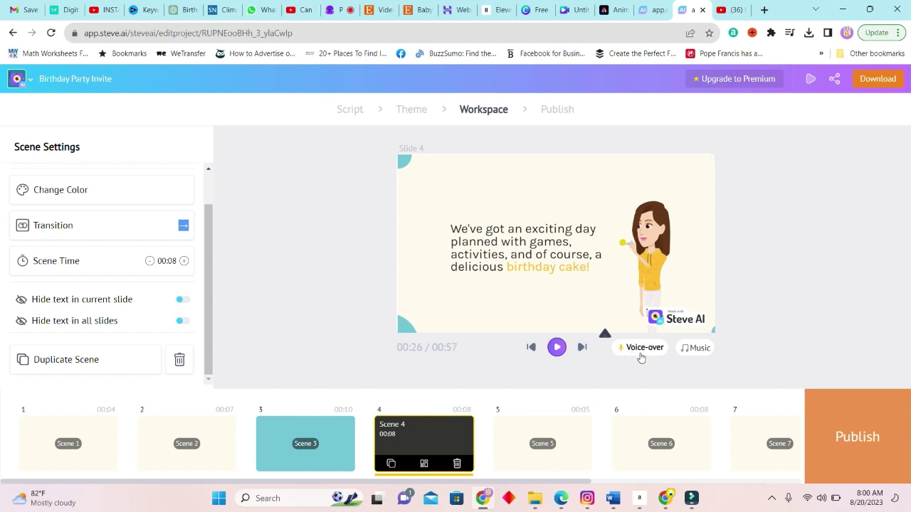
{"action": "left_click", "coordinate": [626, 356]}
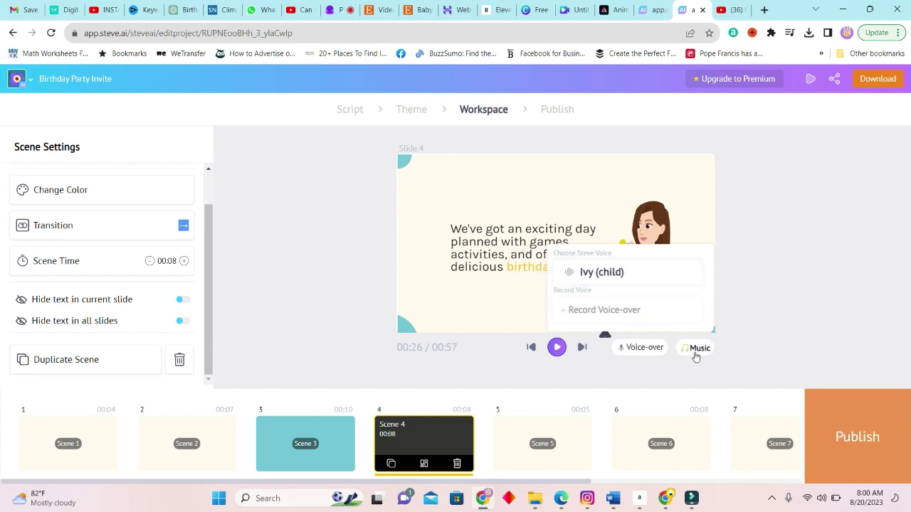
{"action": "left_click", "coordinate": [757, 335]}
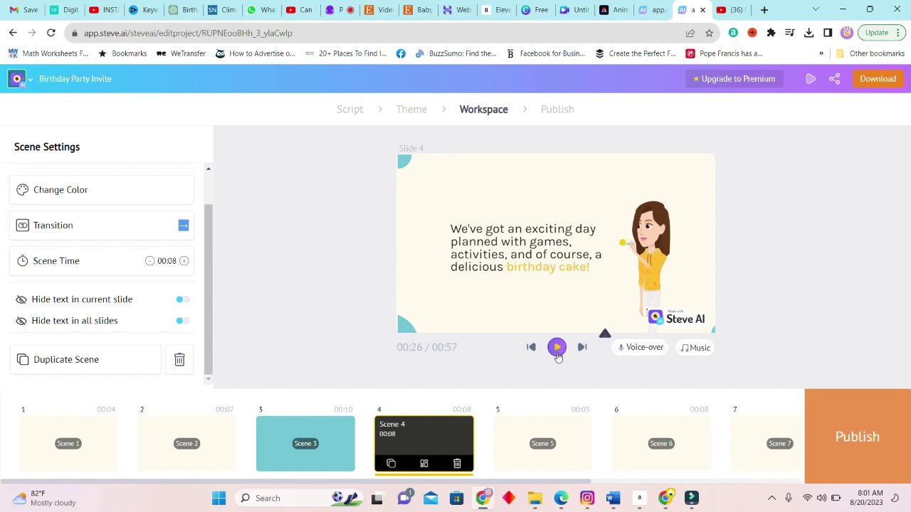
- Go to the Publish page and play the invitation video full screen
{"action": "left_click", "coordinate": [878, 79]}
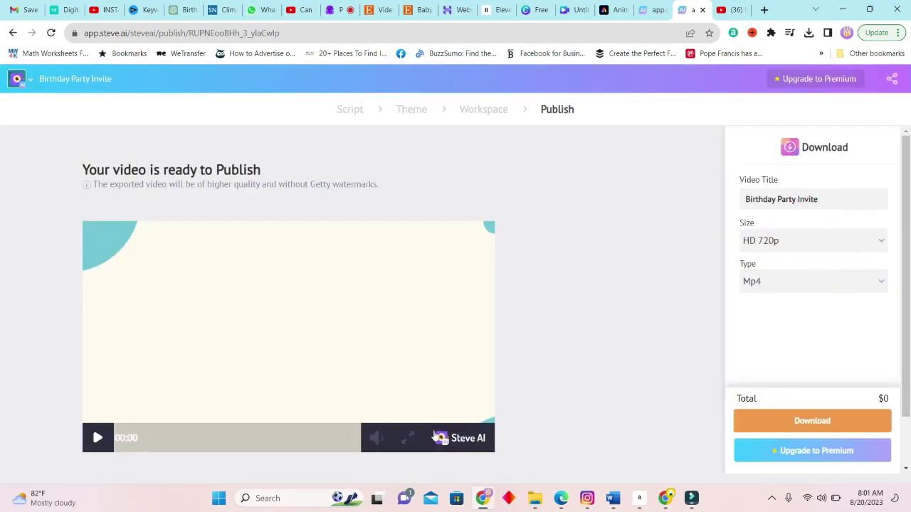
{"action": "left_click", "coordinate": [407, 438]}
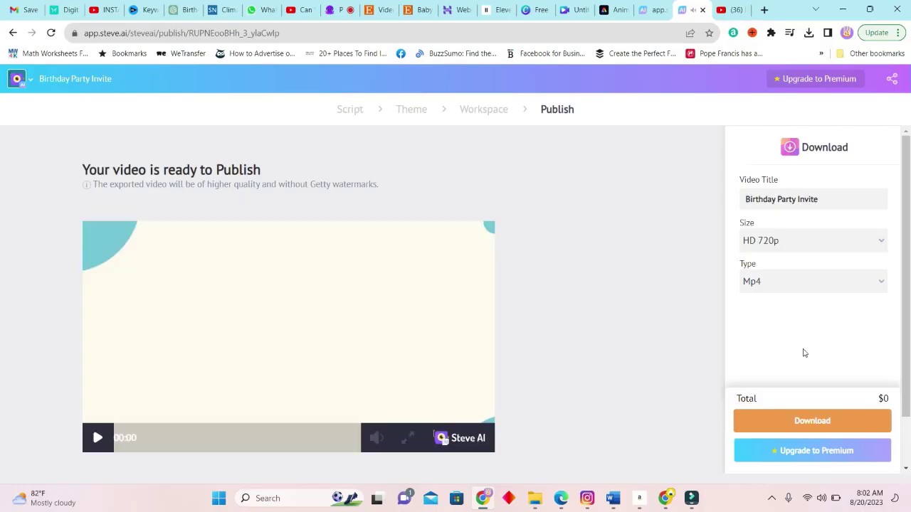
{"action": "left_click", "coordinate": [891, 81]}
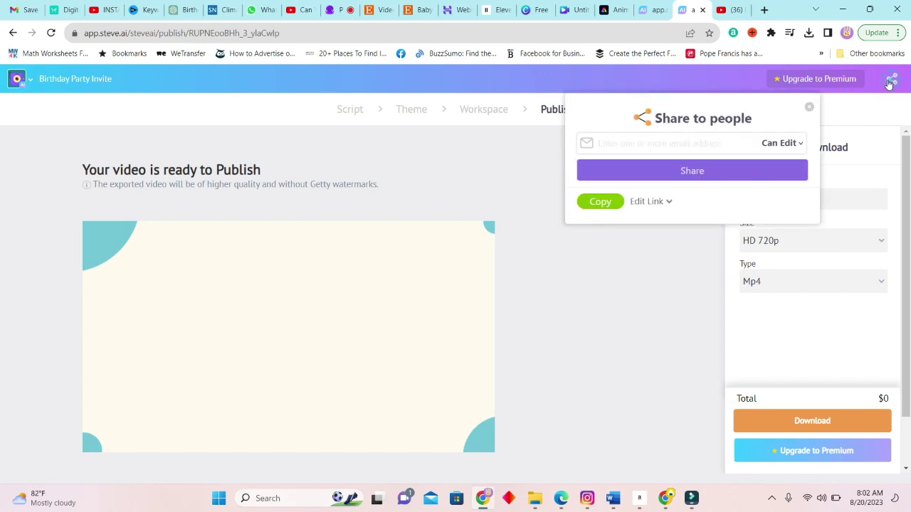
{"action": "left_click", "coordinate": [801, 144]}
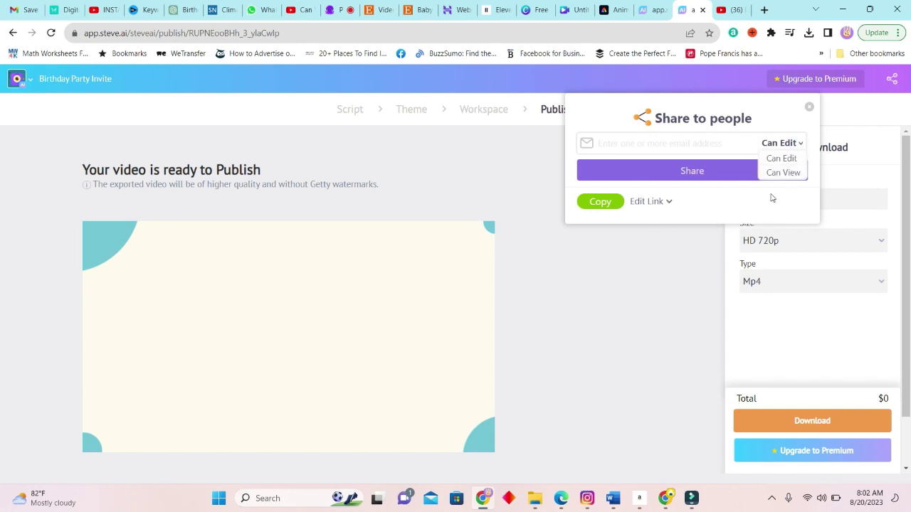
{"action": "left_click", "coordinate": [687, 277]}
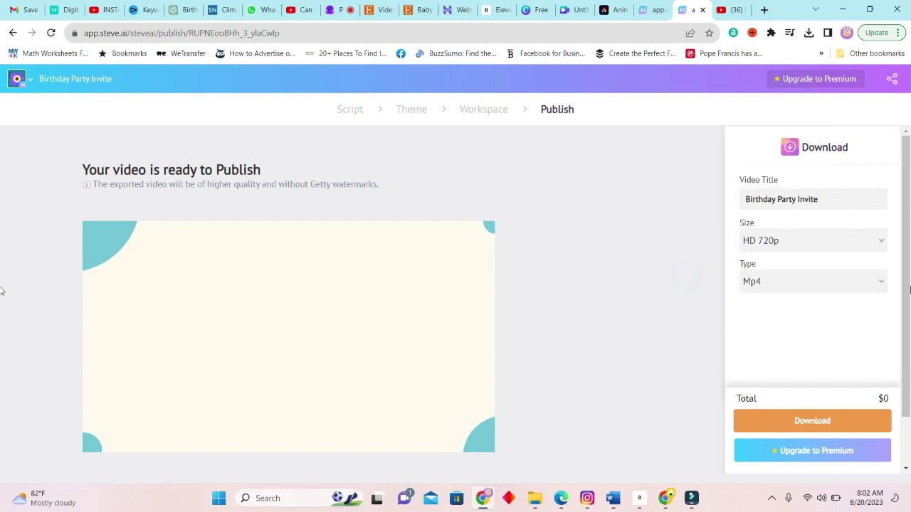
{"action": "left_click", "coordinate": [881, 282]}
{"action": "left_click", "coordinate": [881, 282]}
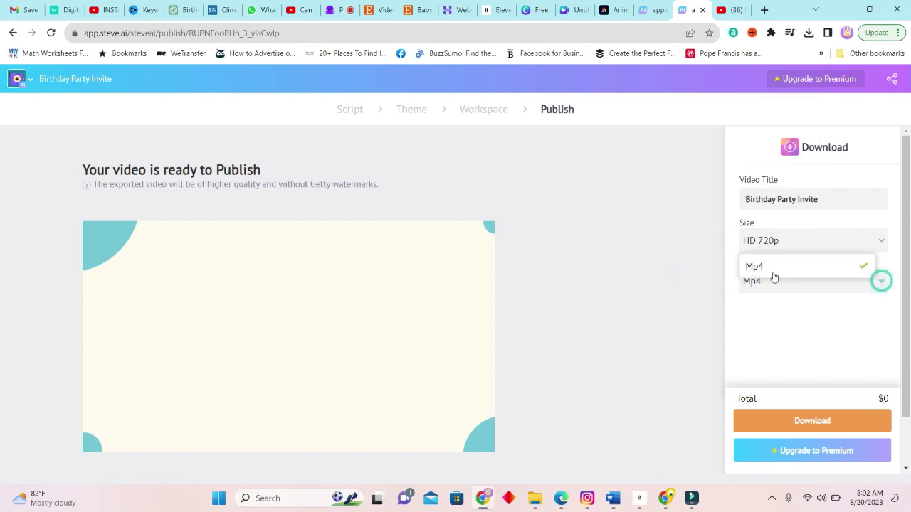
{"action": "left_click", "coordinate": [805, 242]}
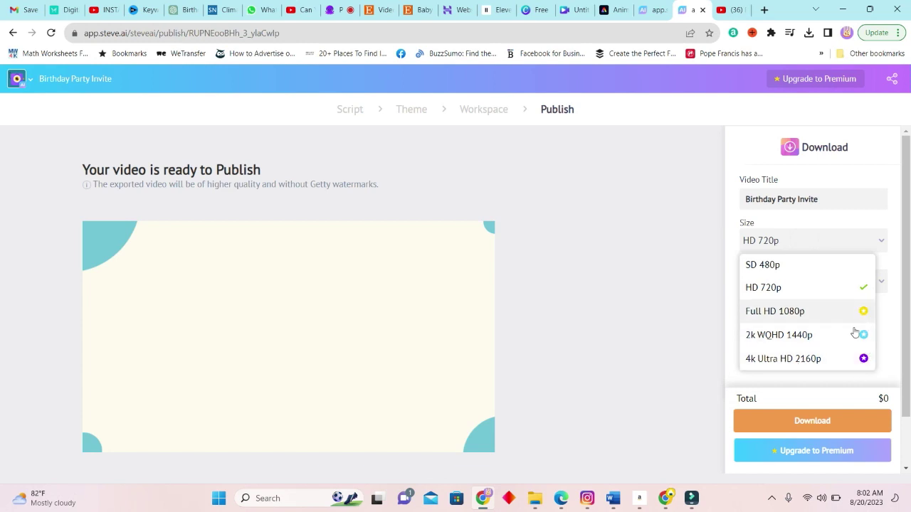
{"action": "left_click", "coordinate": [694, 294]}
- Open the Upgrade to Premium pricing page and browse the plans
{"action": "left_click", "coordinate": [844, 455]}
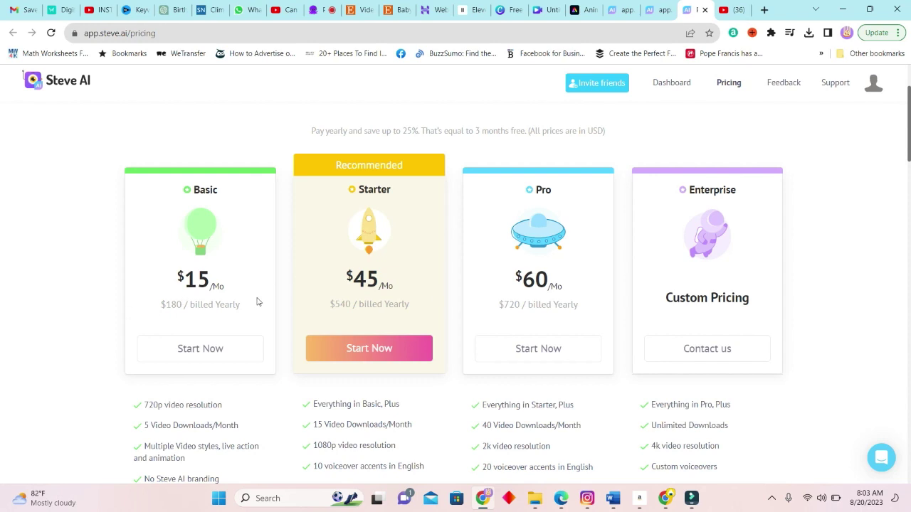
{"action": "scroll", "coordinate": [270, 309], "scroll_direction": "up", "scroll_amount": 1}
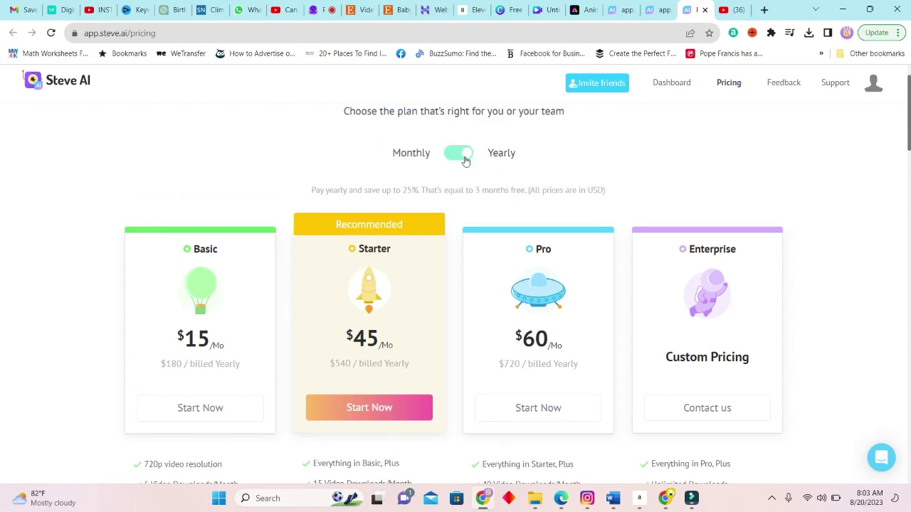
{"action": "scroll", "coordinate": [431, 309], "scroll_direction": "down", "scroll_amount": 1}
{"action": "scroll", "coordinate": [414, 345], "scroll_direction": "up", "scroll_amount": 2}
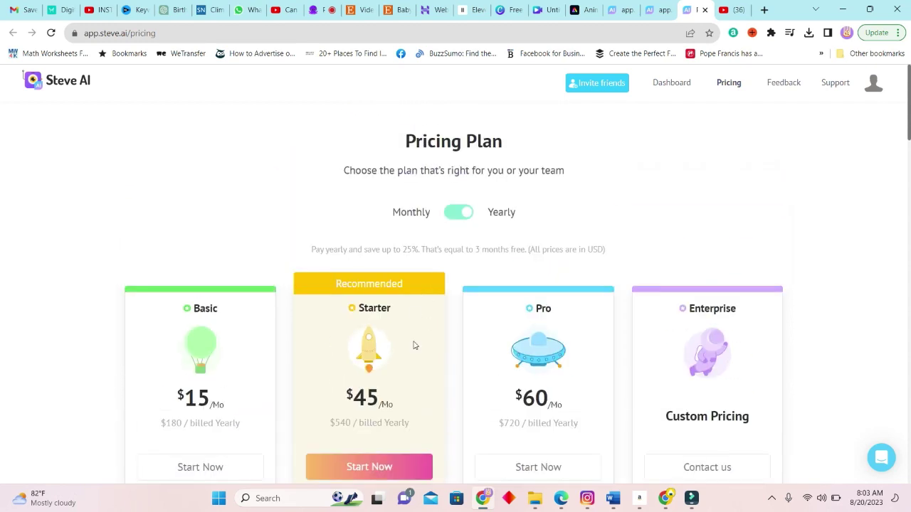
{"action": "scroll", "coordinate": [381, 423], "scroll_direction": "down", "scroll_amount": 2}
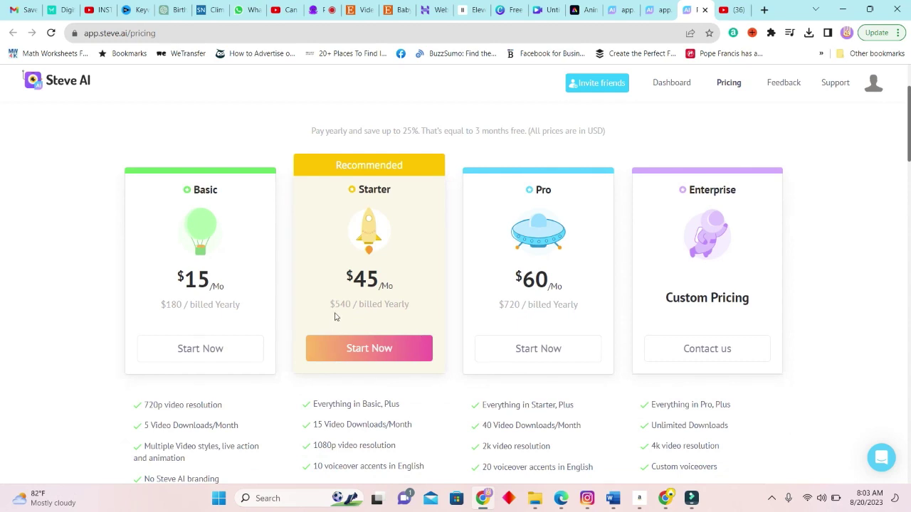
{"action": "scroll", "coordinate": [349, 306], "scroll_direction": "up", "scroll_amount": 2}
- Compare monthly prices, then return to yearly billing at $15, $45 and $60 per month
{"action": "left_click", "coordinate": [464, 215]}
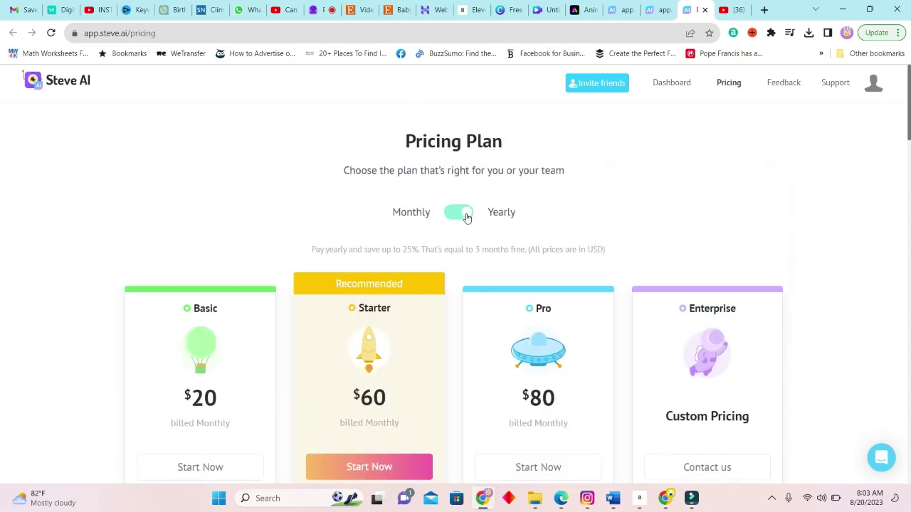
{"action": "scroll", "coordinate": [478, 249], "scroll_direction": "down", "scroll_amount": 1}
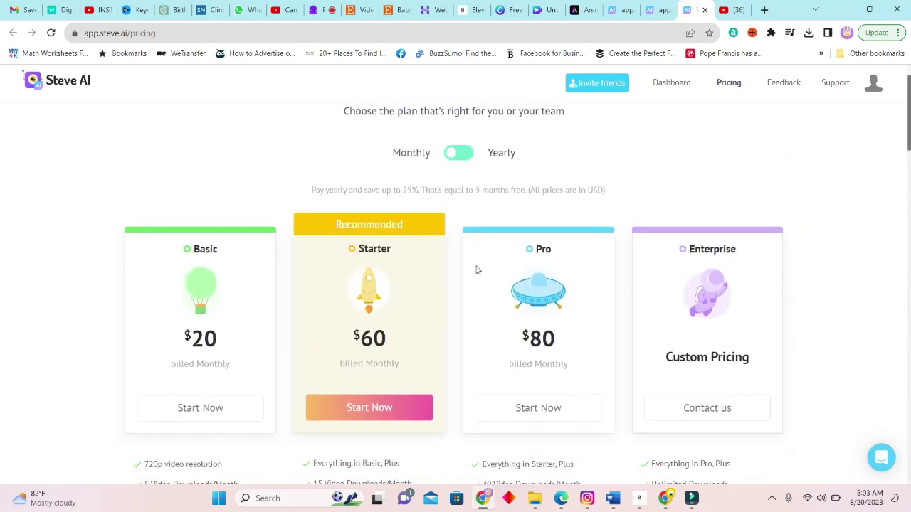
{"action": "scroll", "coordinate": [497, 364], "scroll_direction": "down", "scroll_amount": 3}
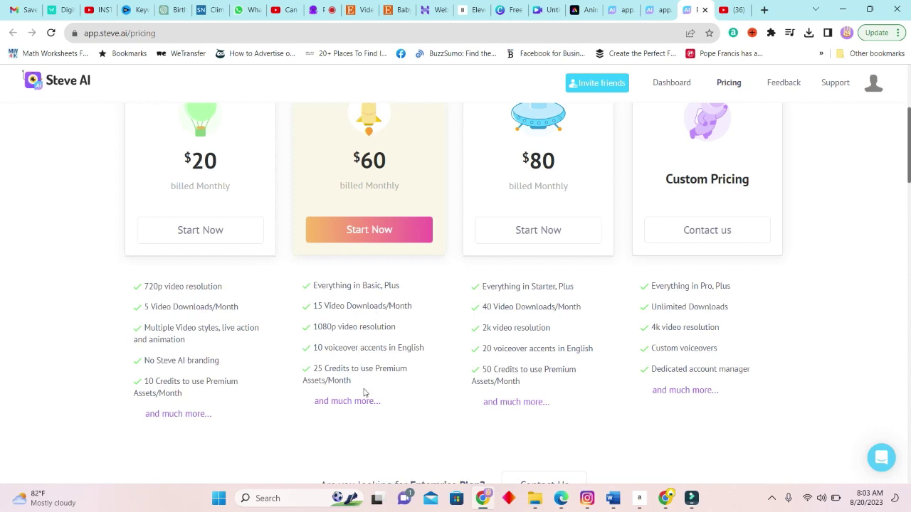
{"action": "scroll", "coordinate": [393, 407], "scroll_direction": "up", "scroll_amount": 3}
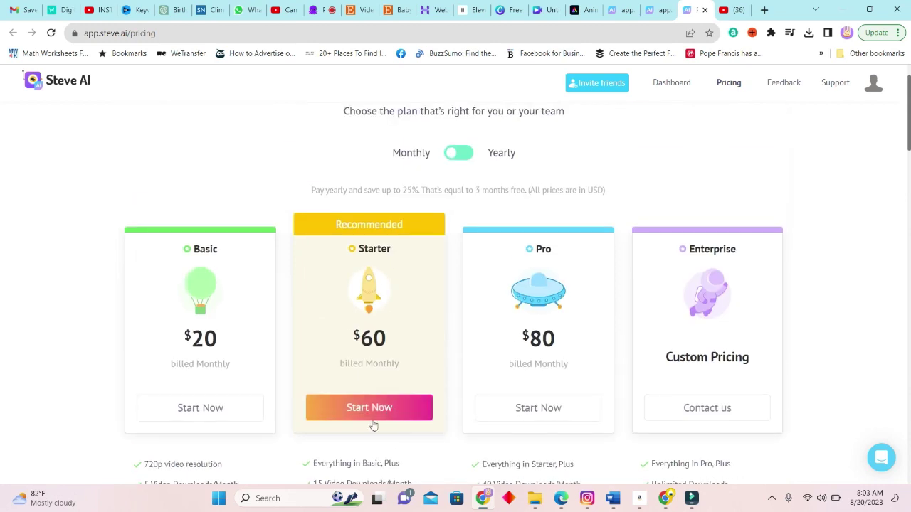
{"action": "left_click", "coordinate": [452, 158]}
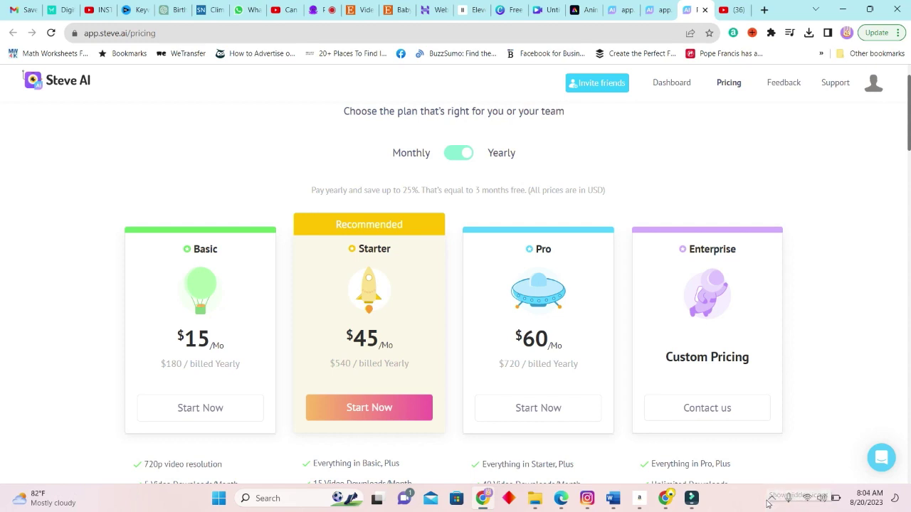
- Show the hidden Windows taskbar icons while the yearly pricing stays displayed
{"action": "left_click", "coordinate": [772, 499]}
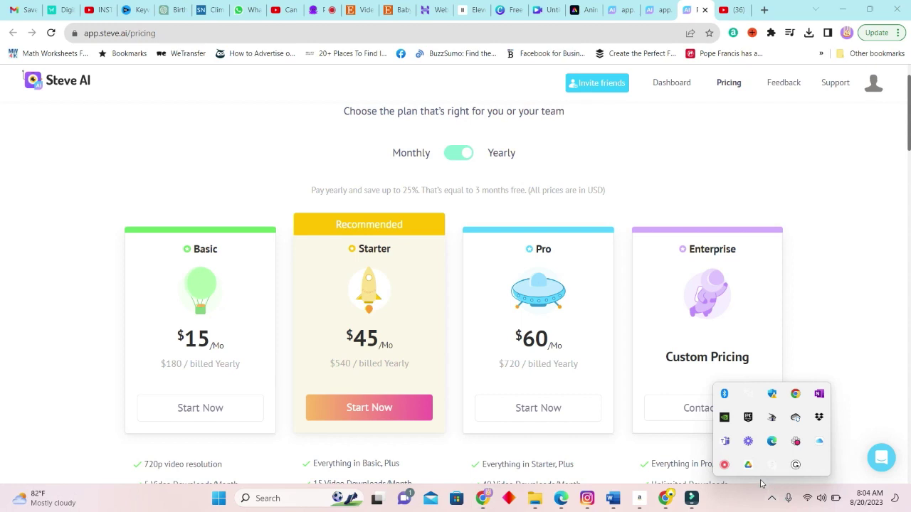